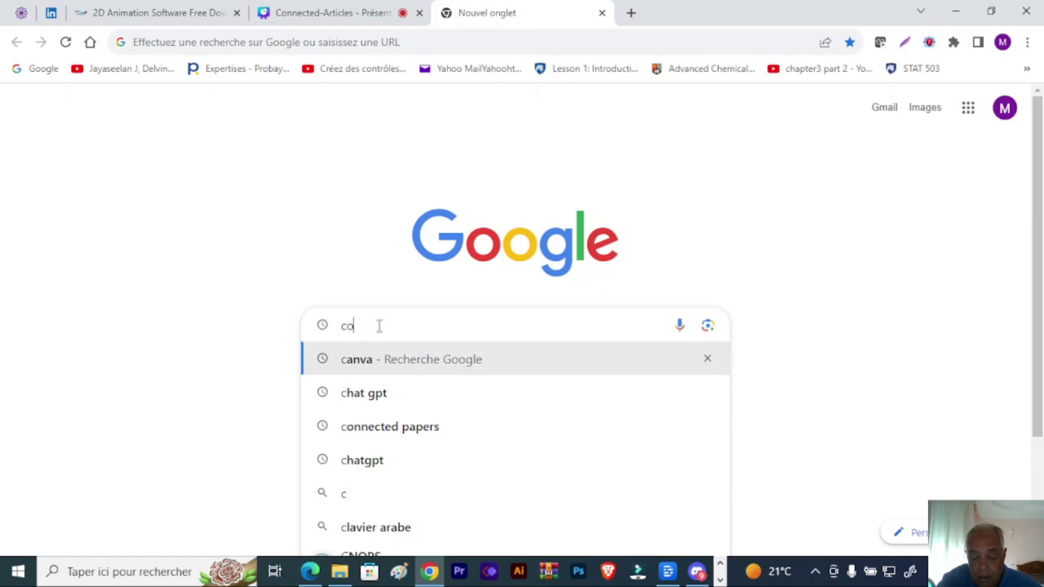
Step: Search Google for "connected papers" and open the Connected Papers website
{"action": "type", "text": "ted"}
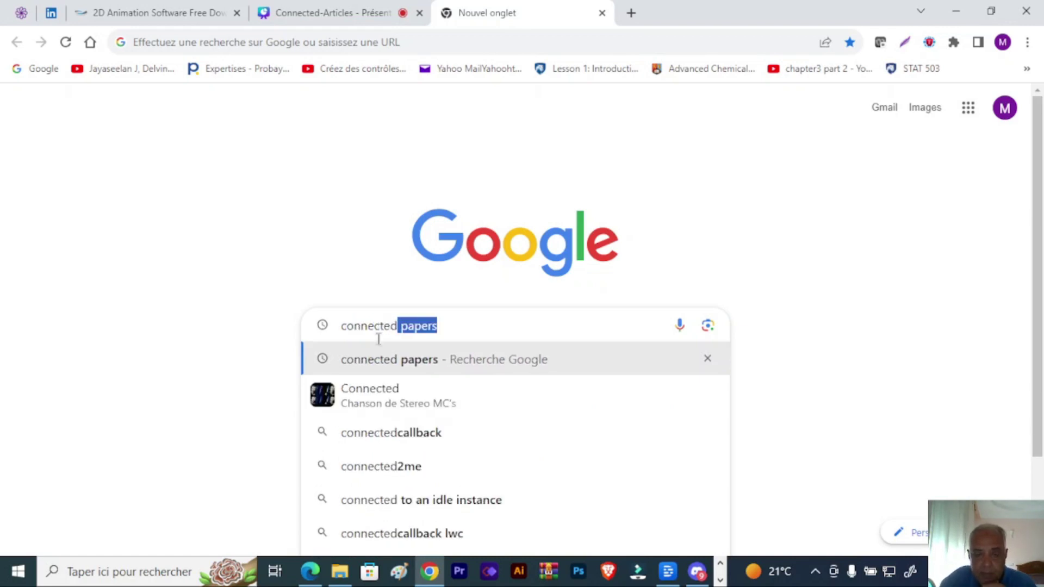
{"action": "left_click", "coordinate": [409, 363]}
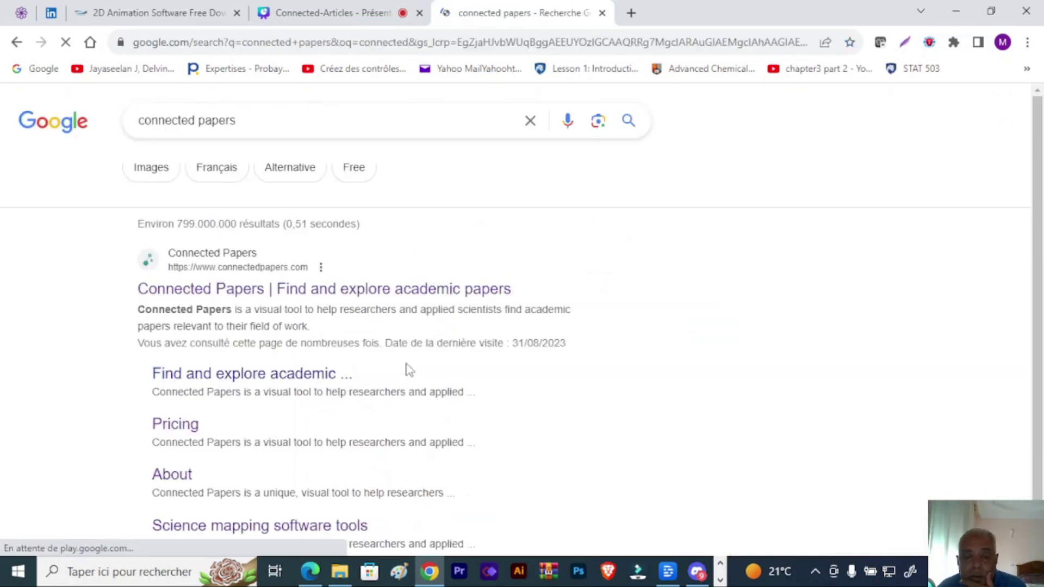
{"action": "left_click", "coordinate": [246, 302]}
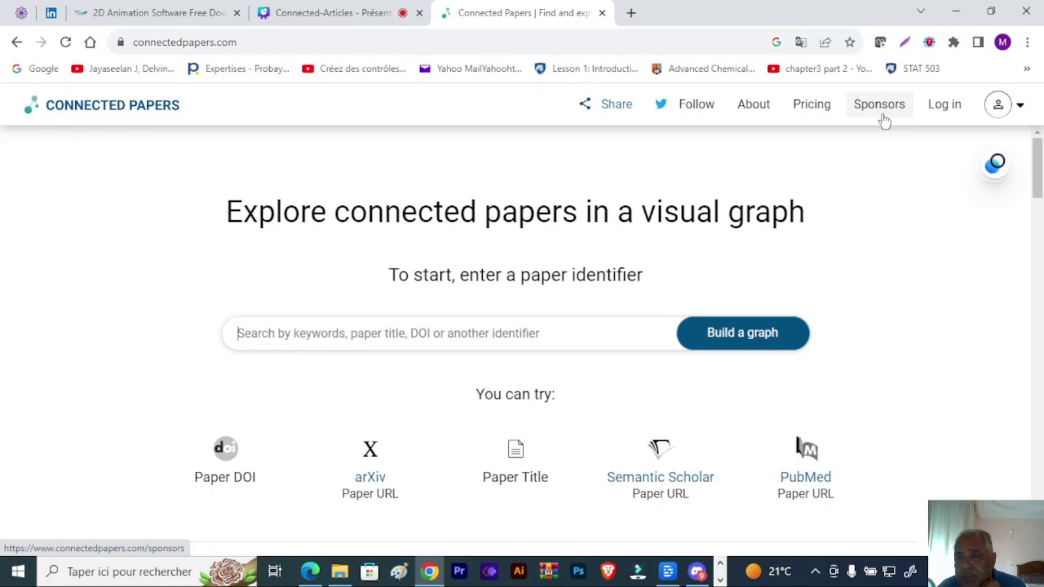
Step: Review the Free, Academic and Business plans for individuals on the pricing page, and return to the home page
{"action": "left_click", "coordinate": [811, 105]}
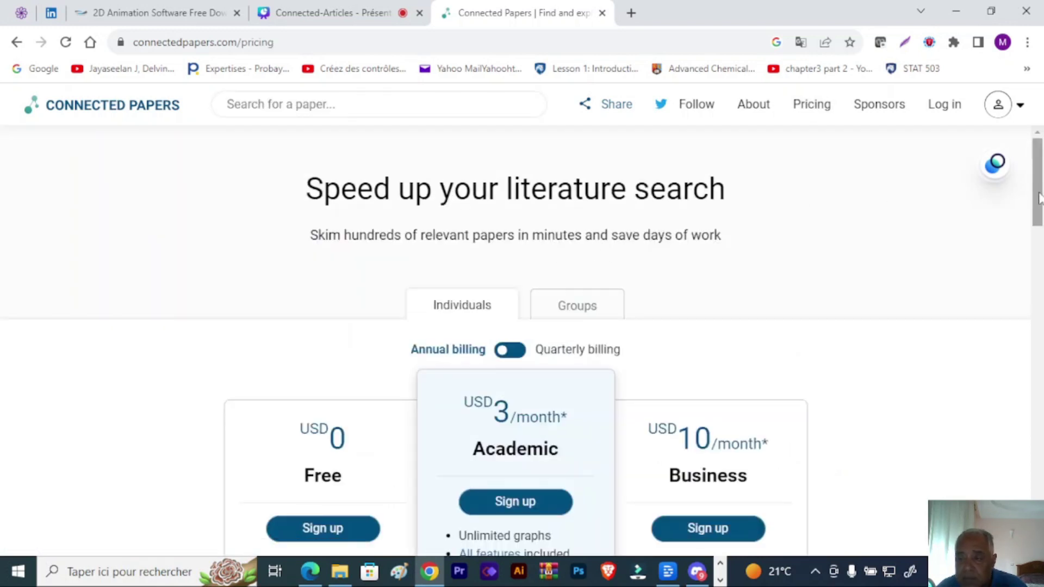
{"action": "left_click_drag", "start_coordinate": [1039, 198], "coordinate": [1038, 229]}
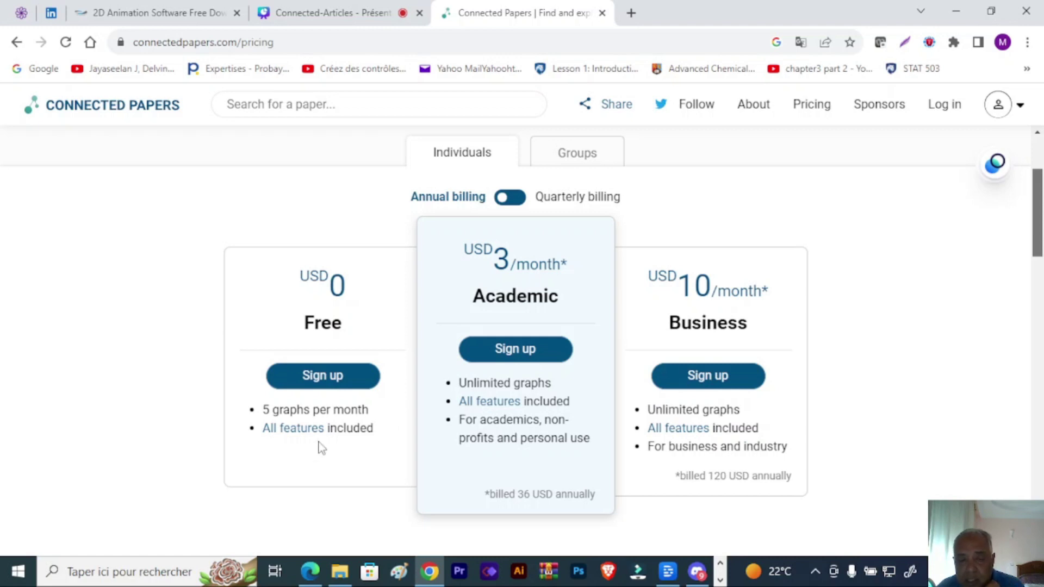
{"action": "key", "text": "ctrl+minus"}
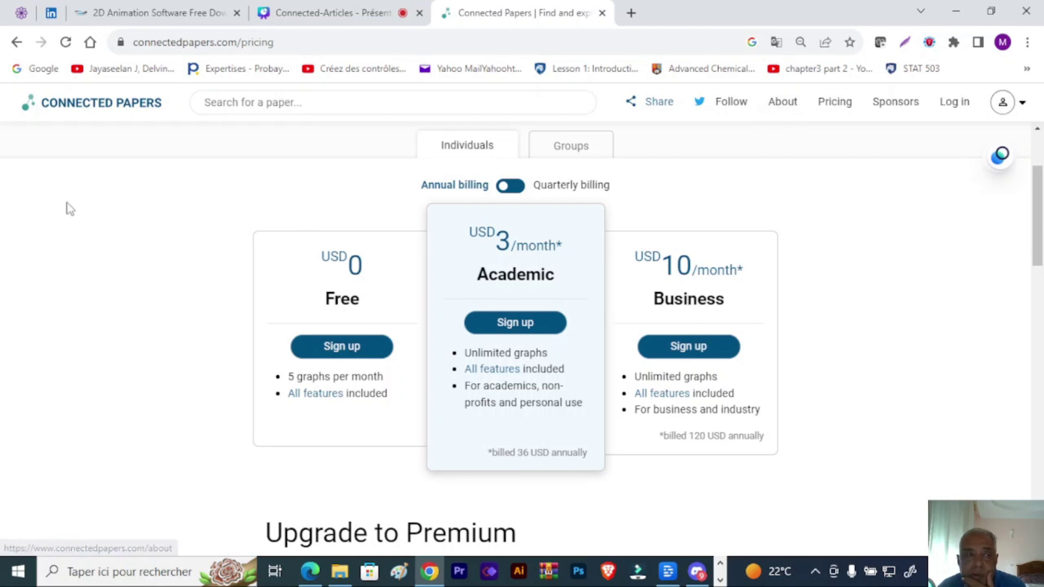
{"action": "left_click", "coordinate": [15, 43]}
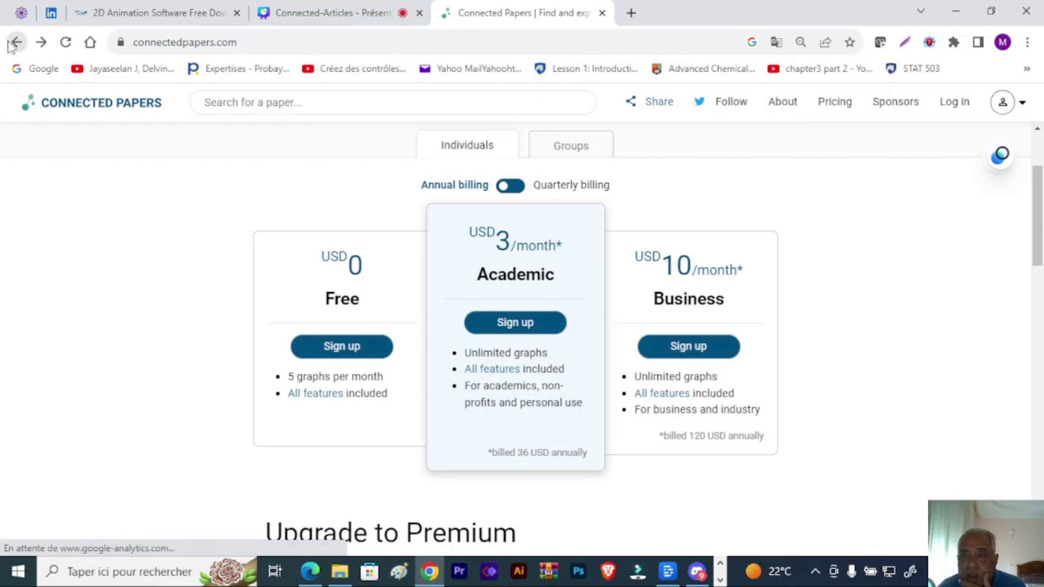
Step: Read the "How does it work?" section of the About page and return to the home page
{"action": "left_click", "coordinate": [798, 108]}
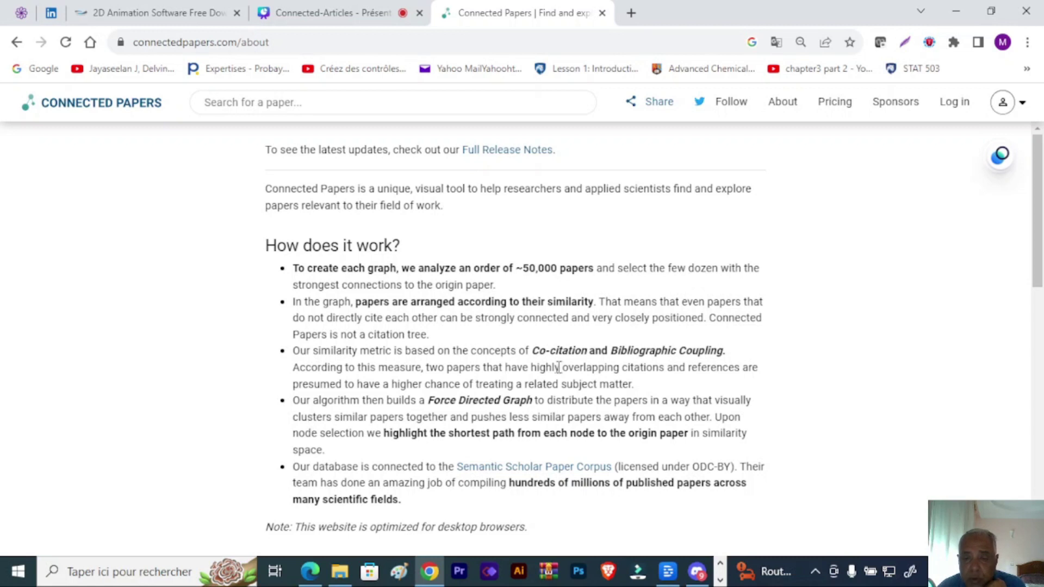
{"action": "scroll", "coordinate": [882, 247], "scroll_direction": "down", "scroll_amount": 2}
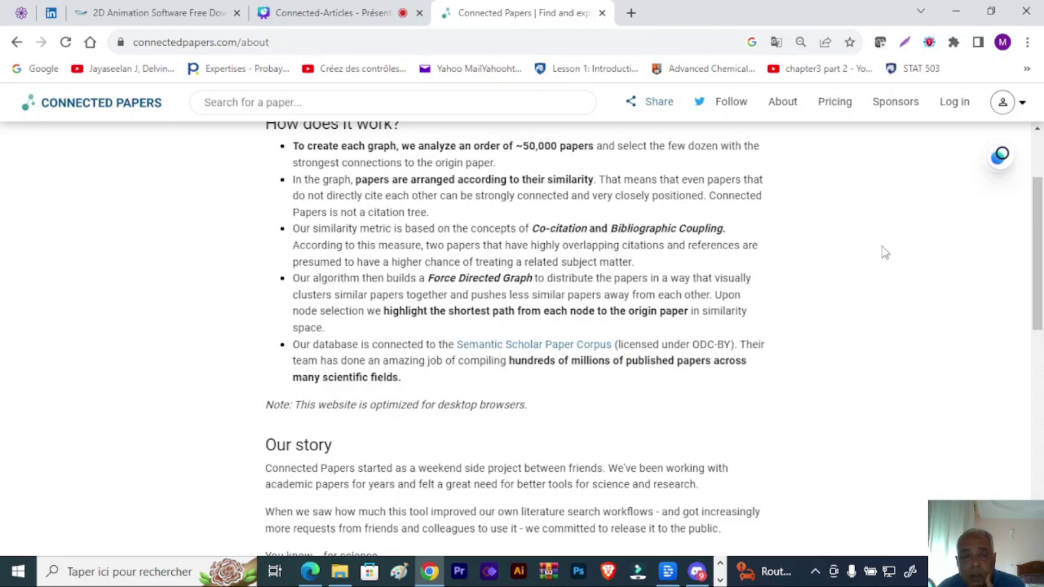
{"action": "scroll", "coordinate": [882, 246], "scroll_direction": "up", "scroll_amount": 1}
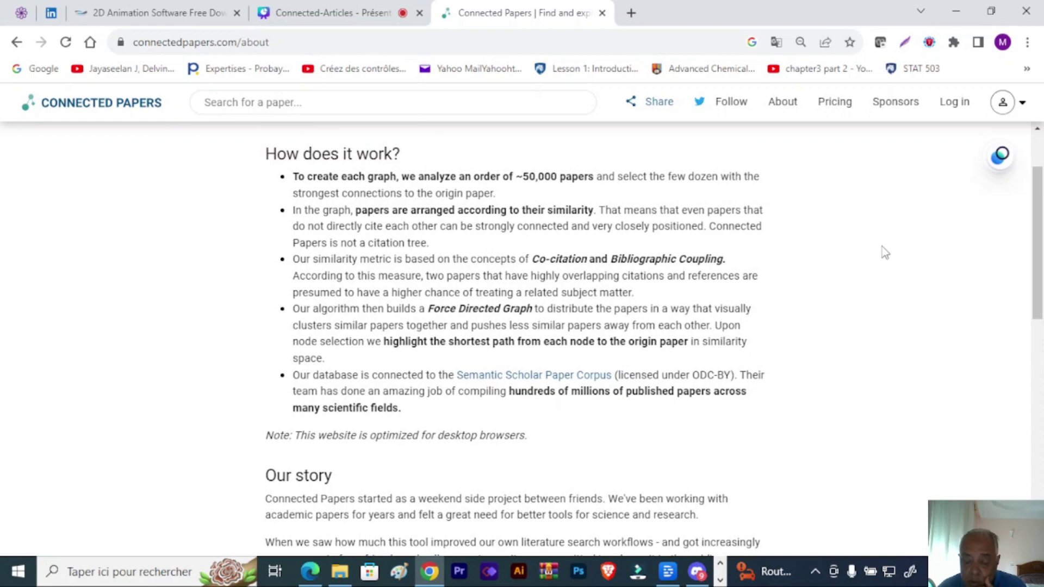
{"action": "scroll", "coordinate": [882, 247], "scroll_direction": "up", "scroll_amount": 3}
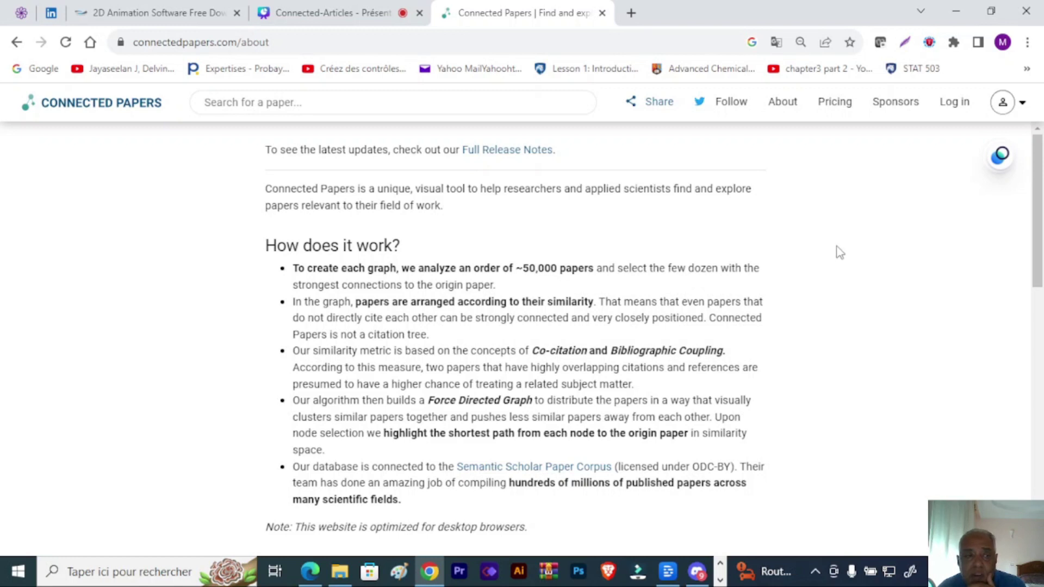
{"action": "left_click", "coordinate": [17, 42]}
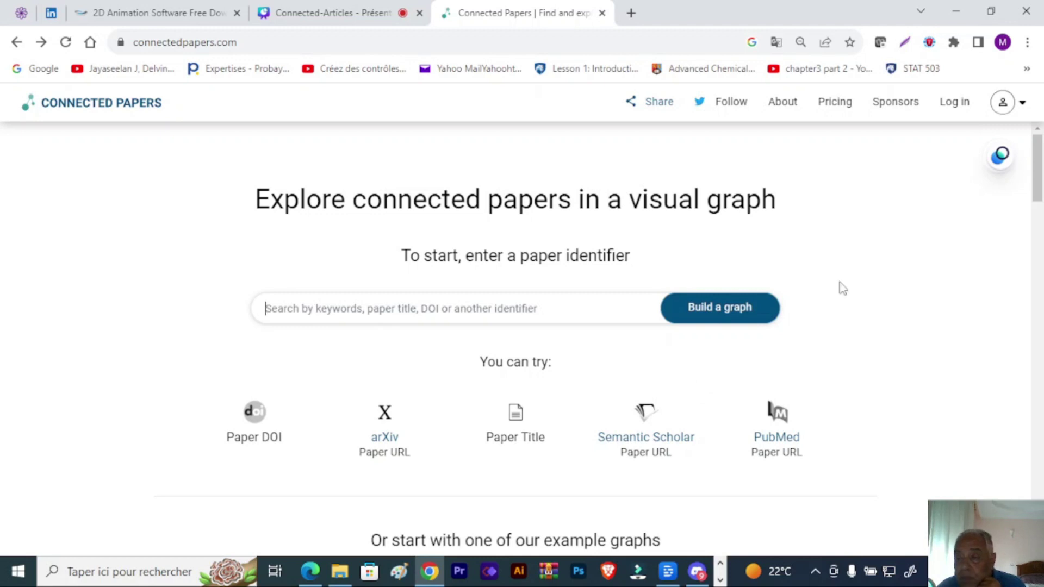
Step: Look over the example graphs on the home page and search for papers on "Gemini surfactants" to build a graph
{"action": "left_click_drag", "start_coordinate": [1038, 182], "coordinate": [1038, 220]}
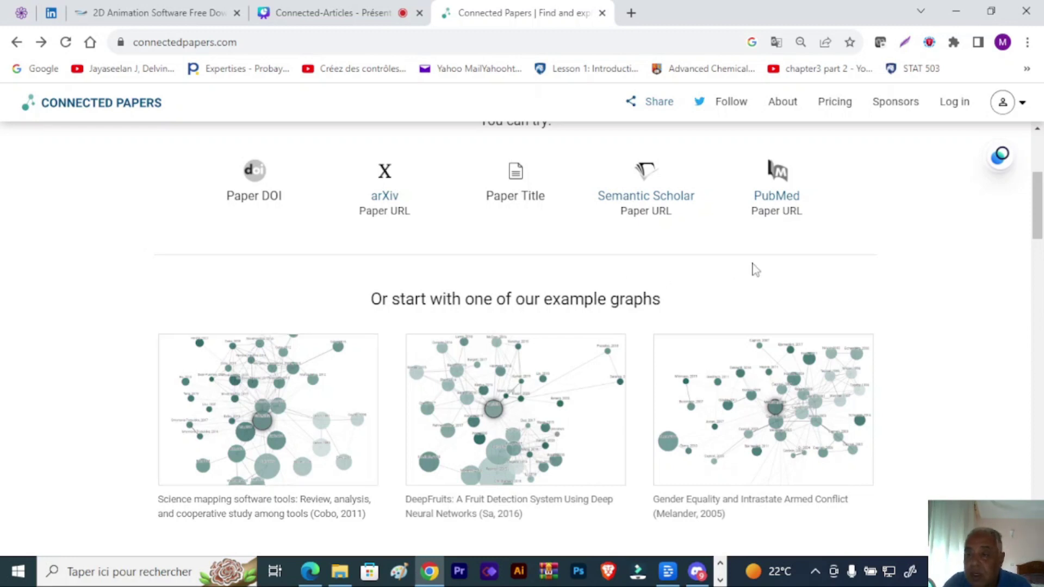
{"action": "left_click_drag", "start_coordinate": [1036, 211], "coordinate": [1038, 166]}
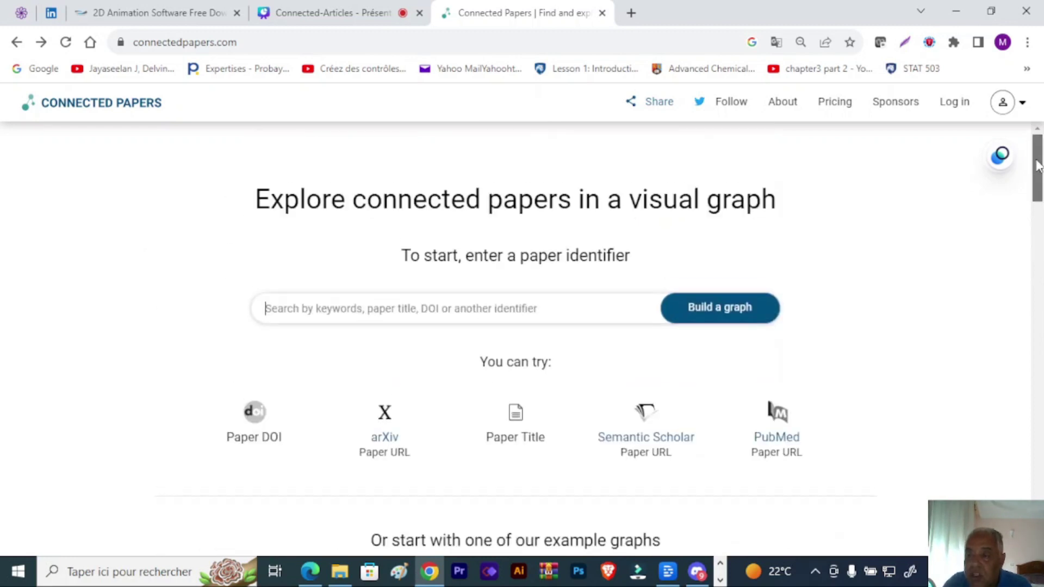
{"action": "left_click", "coordinate": [326, 306]}
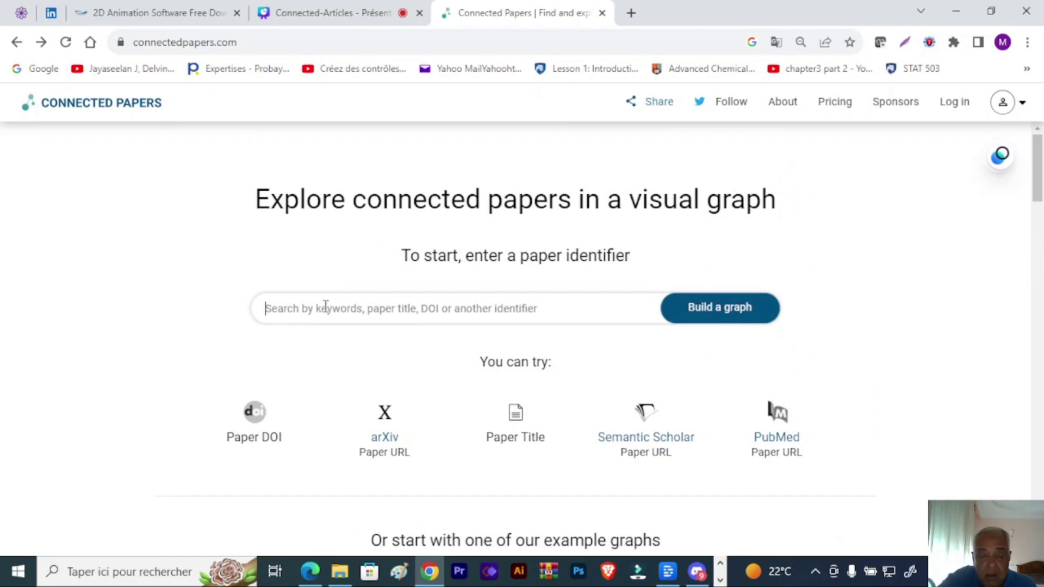
{"action": "type", "text": "g"}
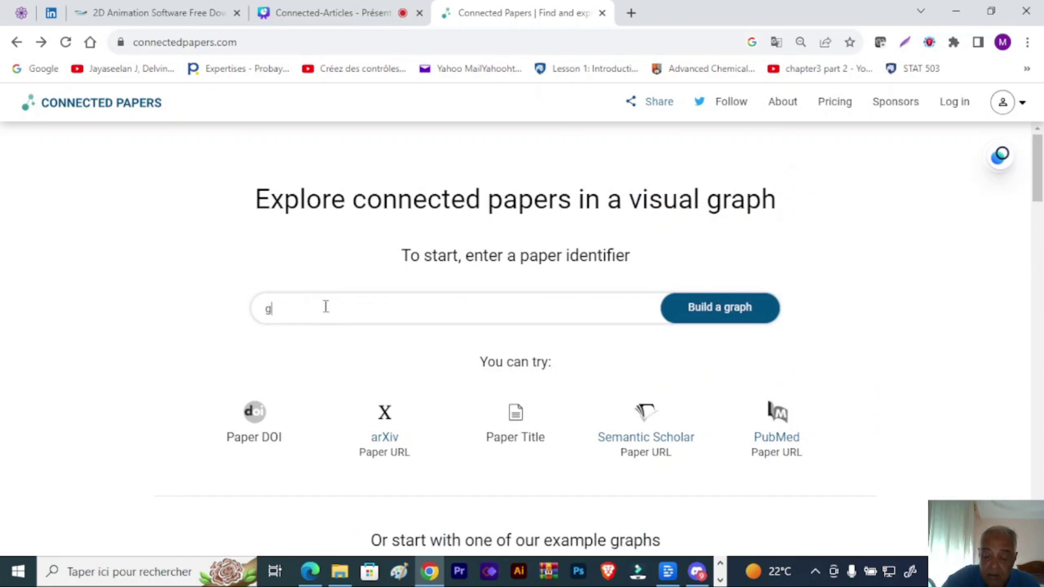
{"action": "key", "text": "BackSpace"}
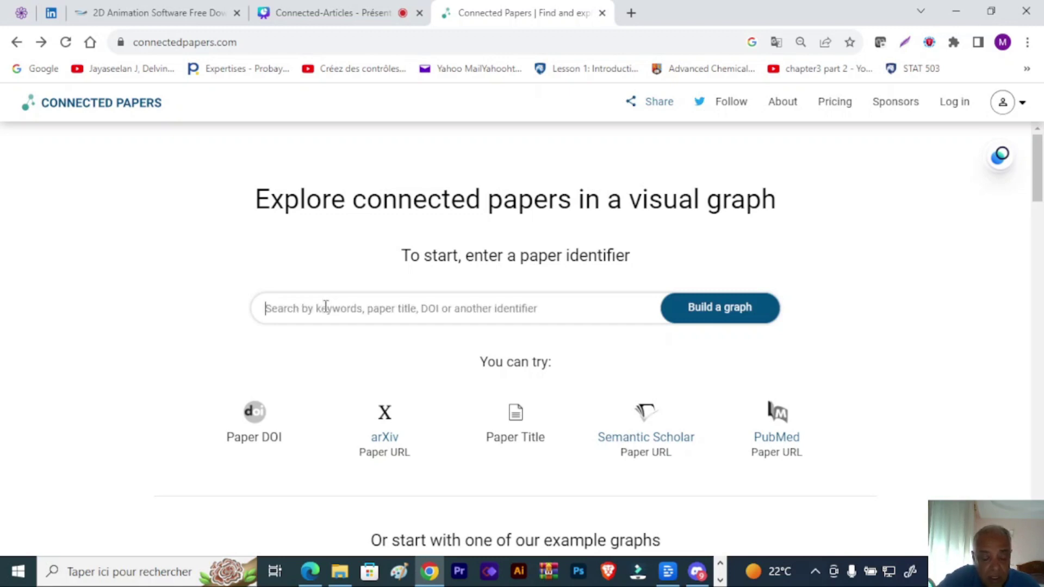
{"action": "type", "text": "G"}
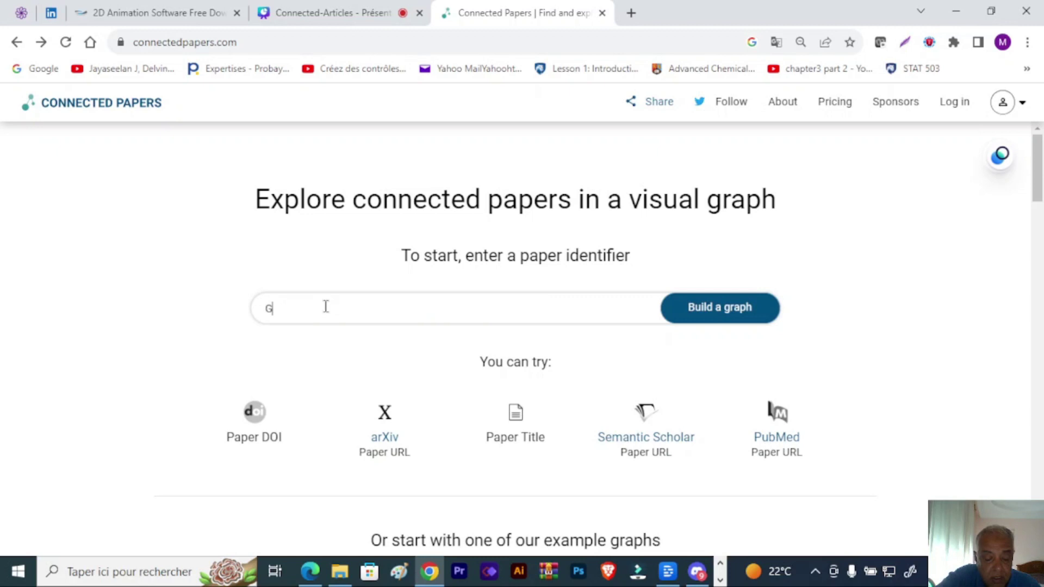
{"action": "type", "text": "e"}
{"action": "key", "text": "BackSpace"}
{"action": "key", "text": "BackSpace"}
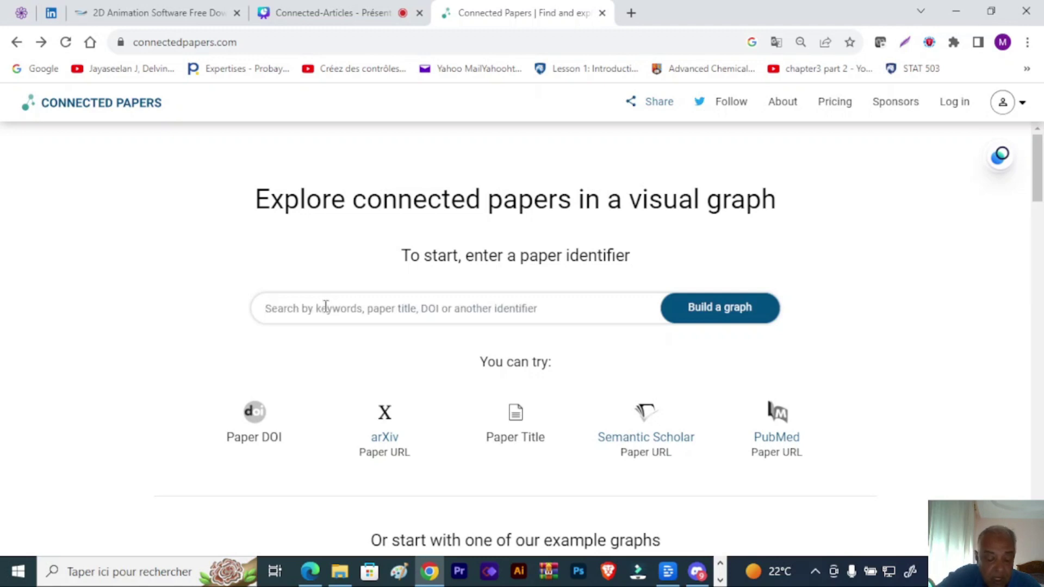
{"action": "type", "text": "Gen"}
{"action": "key", "text": "BackSpace"}
{"action": "type", "text": "mini surfactants"}
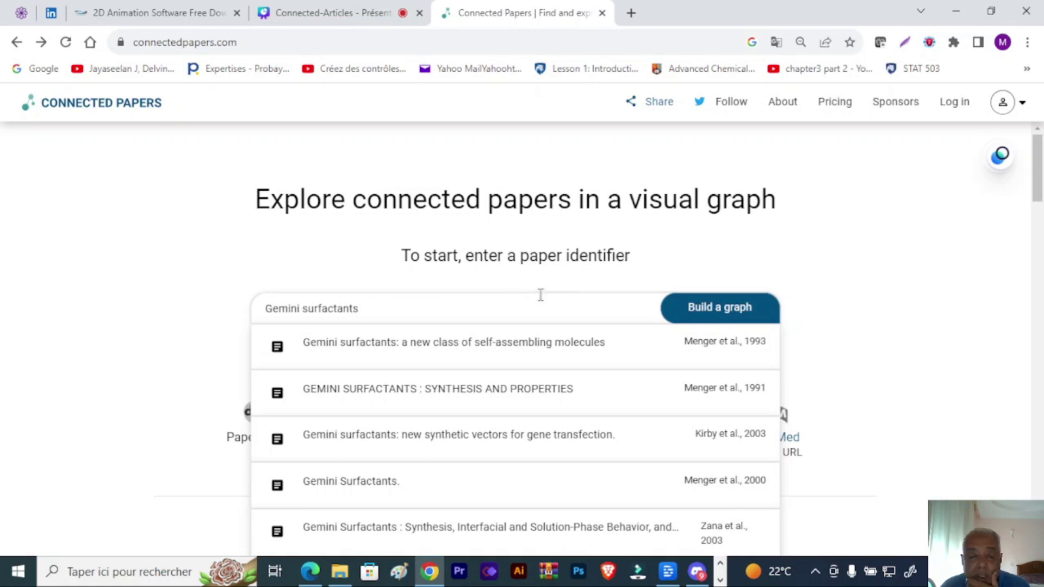
{"action": "left_click", "coordinate": [435, 306]}
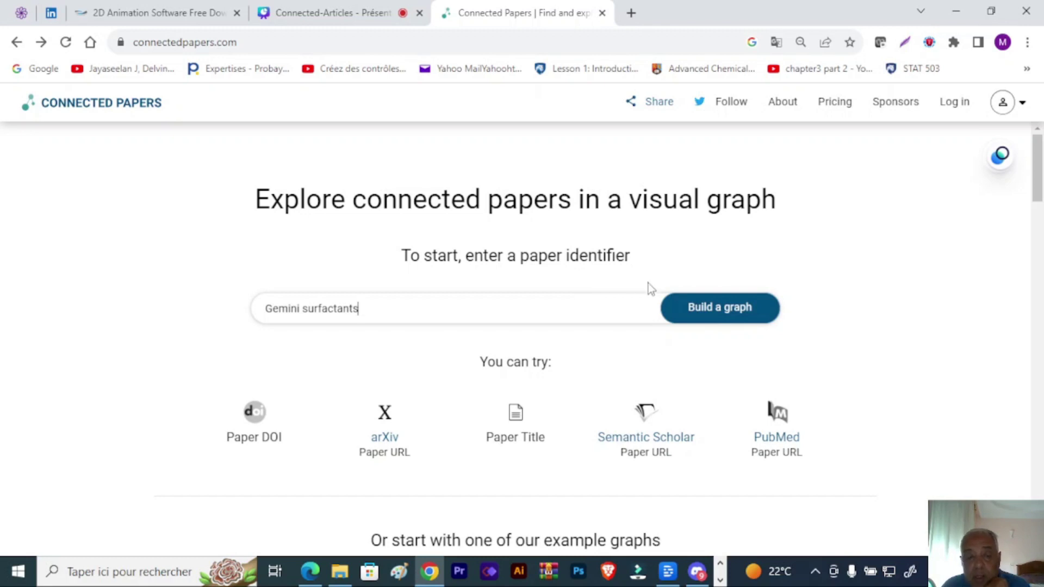
{"action": "left_click", "coordinate": [718, 315]}
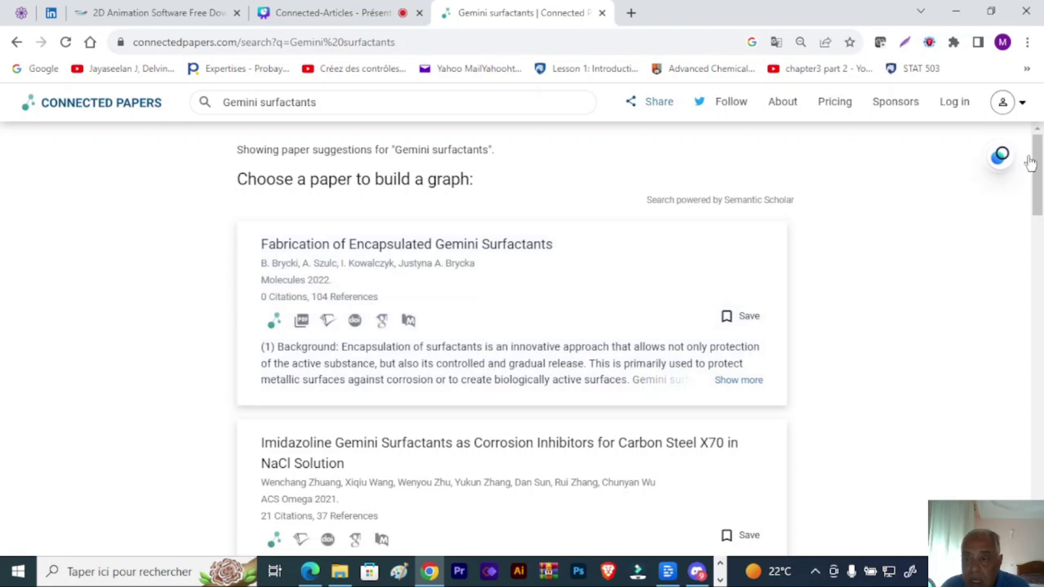
Step: Download the PDF of the paper "Fabrication of Encapsulated Gemini Surfactants" and open the downloaded file
{"action": "left_click_drag", "start_coordinate": [1040, 196], "coordinate": [1039, 214]}
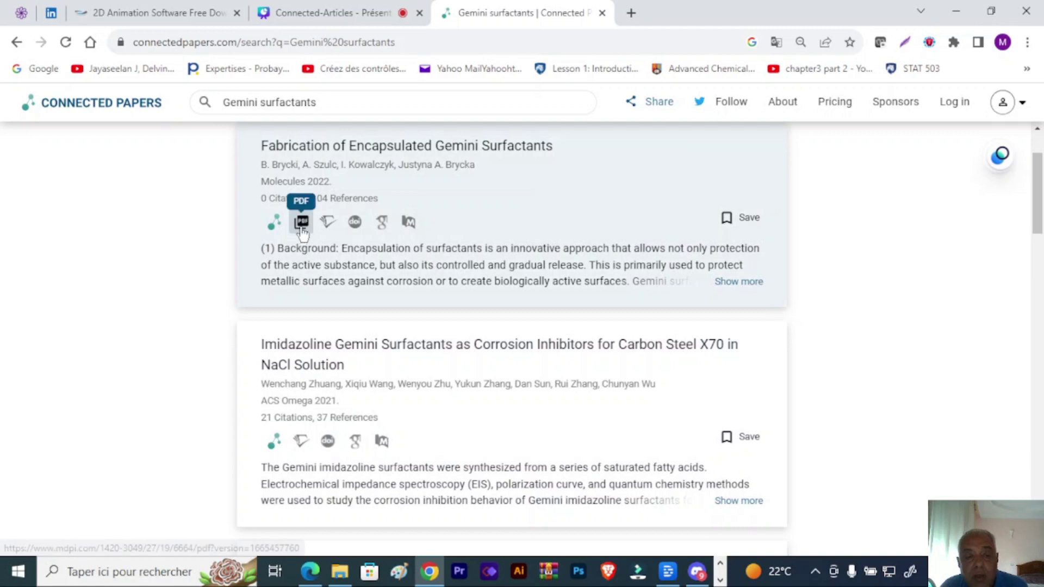
{"action": "left_click", "coordinate": [301, 222]}
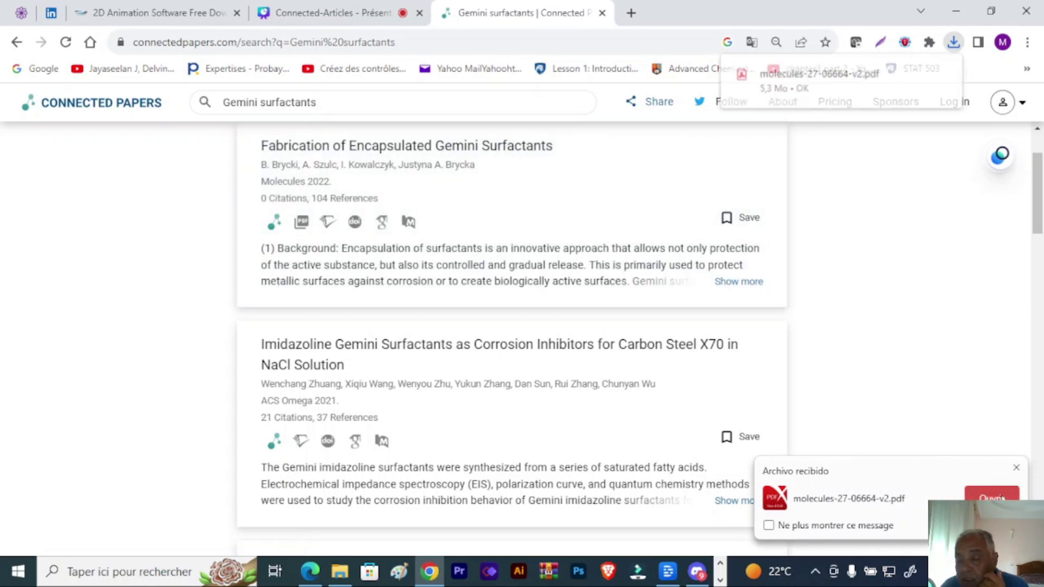
{"action": "left_click", "coordinate": [1005, 497]}
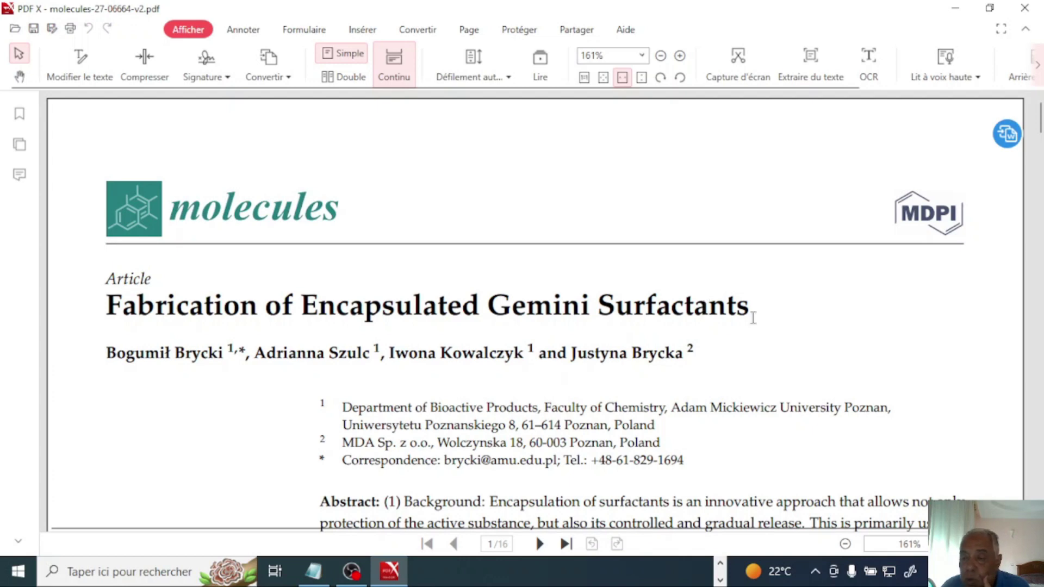
Step: Skim the article's abstract, introduction and second page, and minimize the PDF reader to return to the browser
{"action": "scroll", "coordinate": [794, 322], "scroll_direction": "down", "scroll_amount": 1}
{"action": "scroll", "coordinate": [794, 322], "scroll_direction": "down", "scroll_amount": 20}
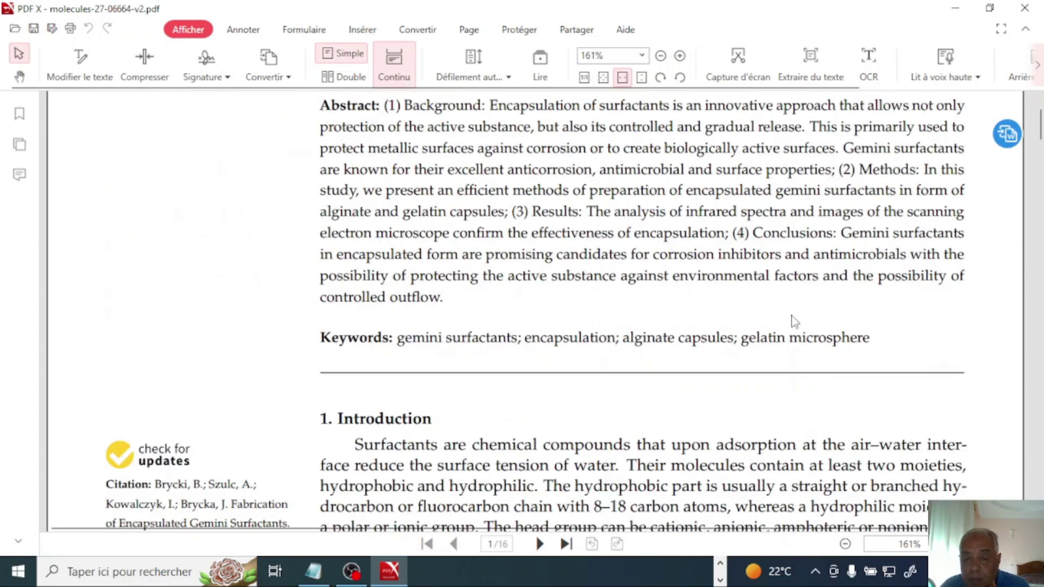
{"action": "scroll", "coordinate": [794, 321], "scroll_direction": "down", "scroll_amount": 20}
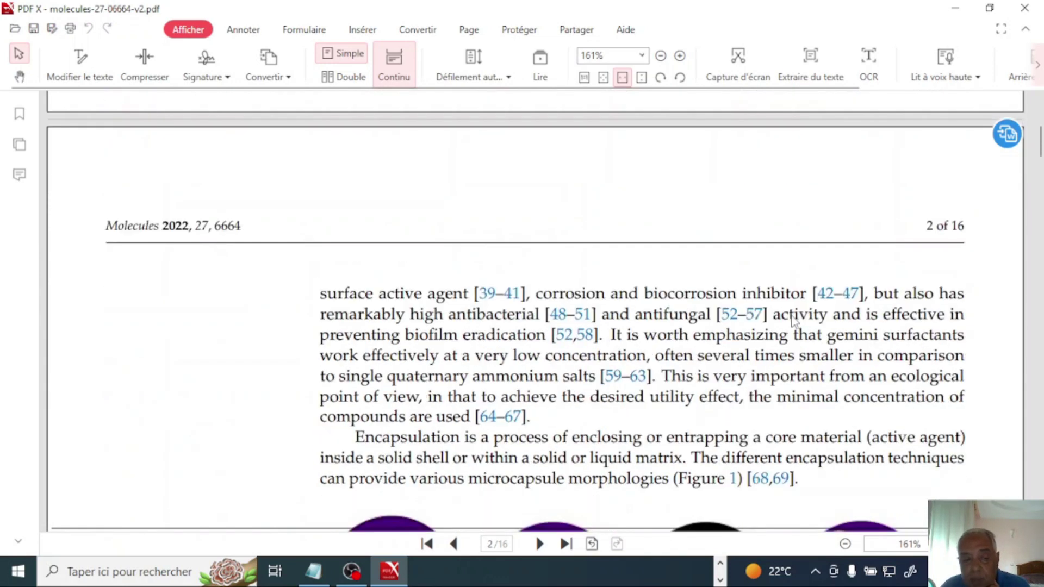
{"action": "scroll", "coordinate": [794, 321], "scroll_direction": "down", "scroll_amount": 1}
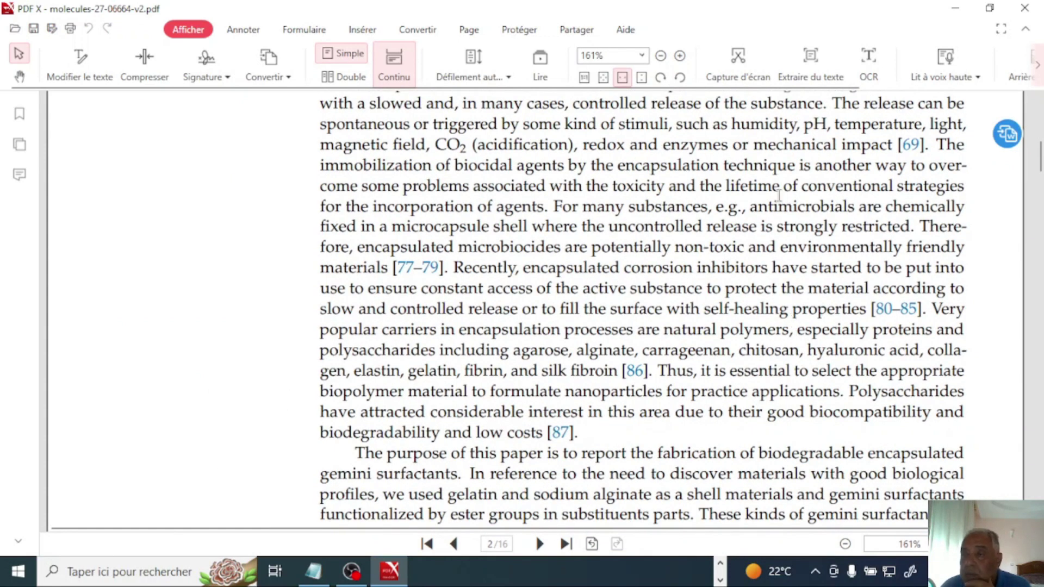
{"action": "left_click", "coordinate": [957, 15]}
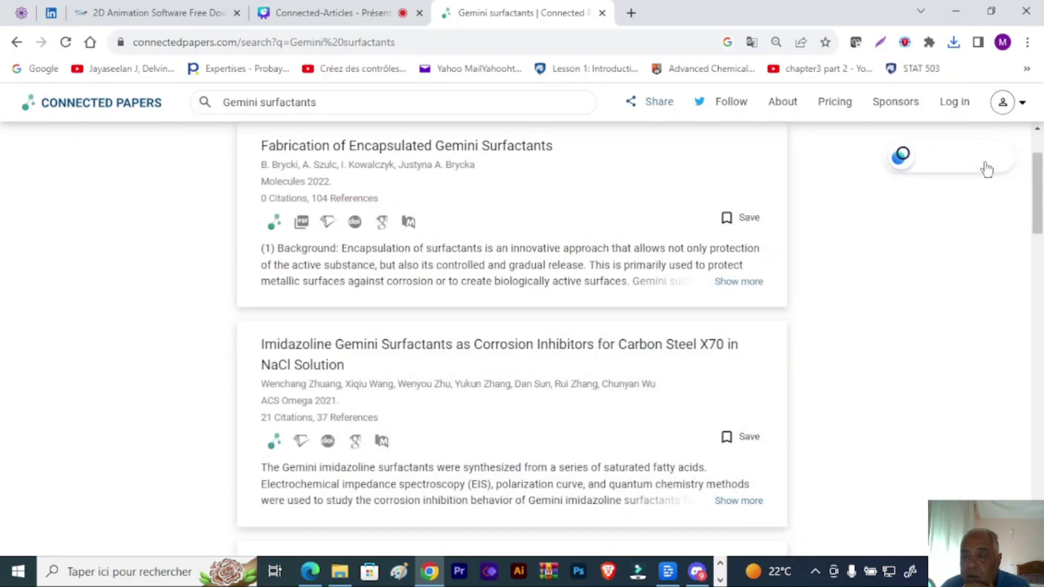
Step: Repeat the search for "Gemini surfactants" from the home page and build a graph from the paper "Fabrication of Encapsulated Gemini Surfactants"
{"action": "scroll", "coordinate": [1038, 199], "scroll_direction": "up", "scroll_amount": 2}
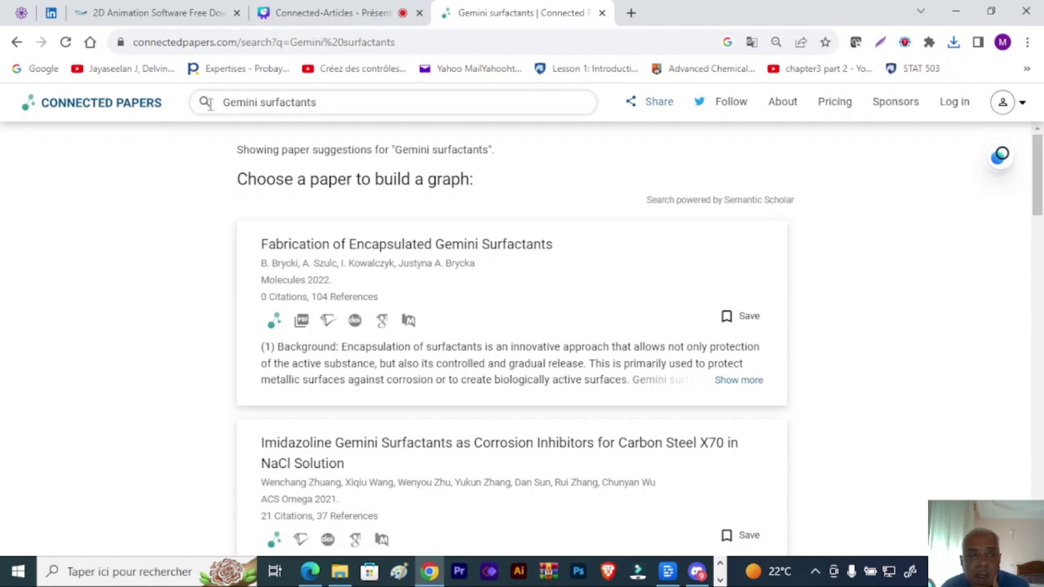
{"action": "left_click", "coordinate": [16, 44]}
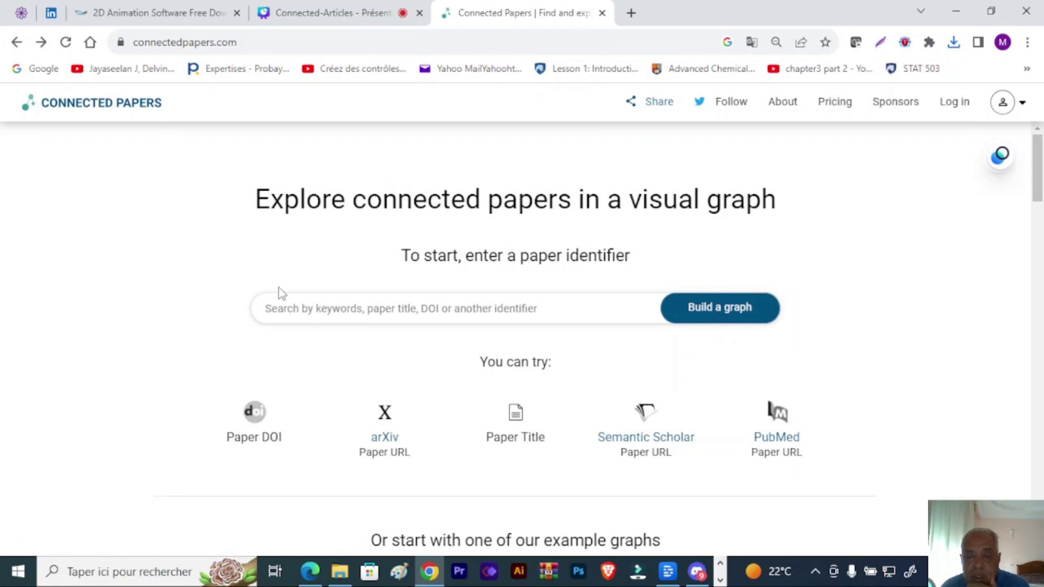
{"action": "left_click", "coordinate": [296, 308]}
{"action": "type", "text": "Gemin"}
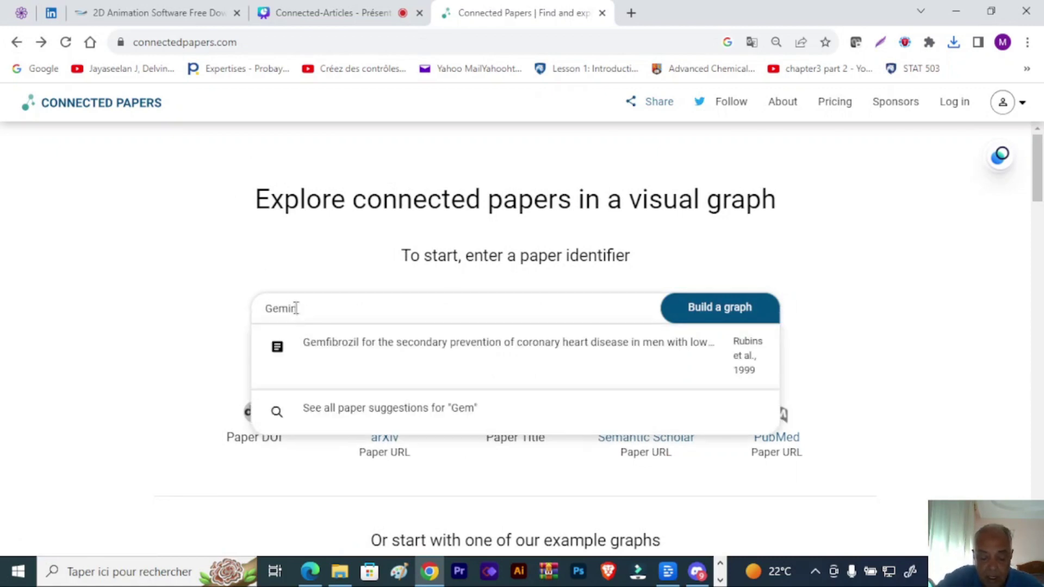
{"action": "type", "text": "i sut"}
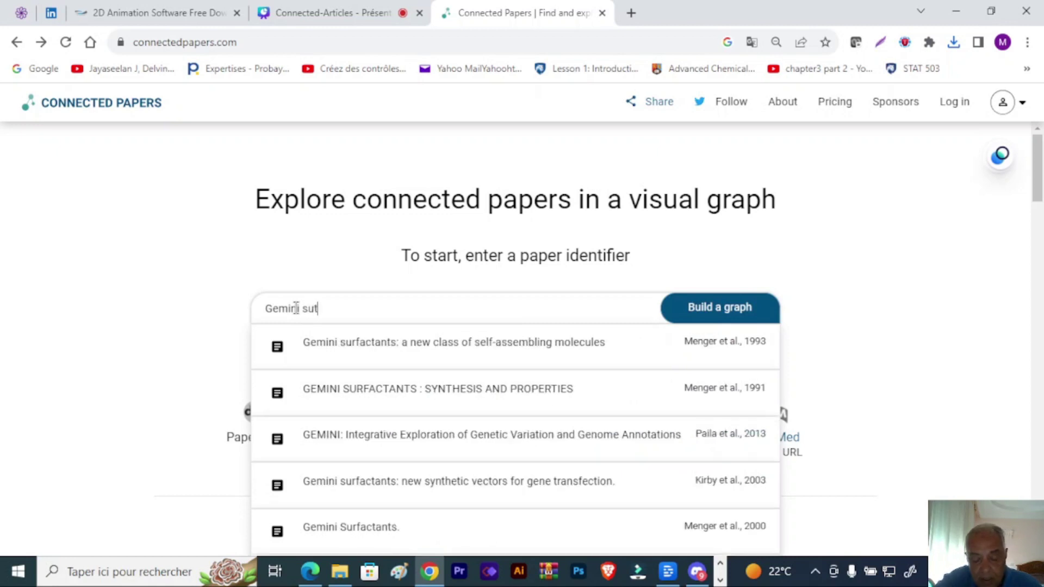
{"action": "key", "text": "BackSpace"}
{"action": "type", "text": "rf"}
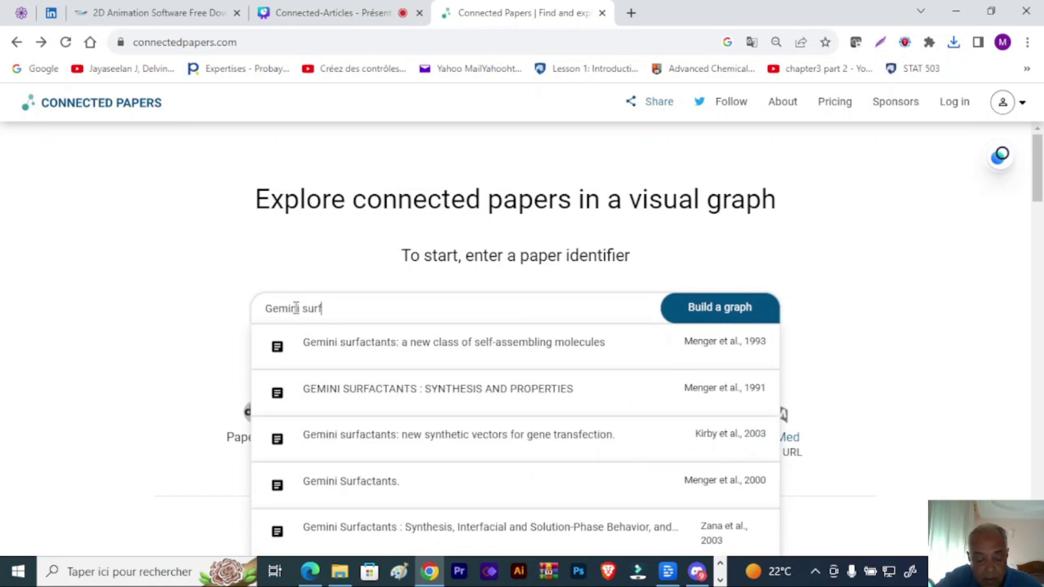
{"action": "type", "text": "actants"}
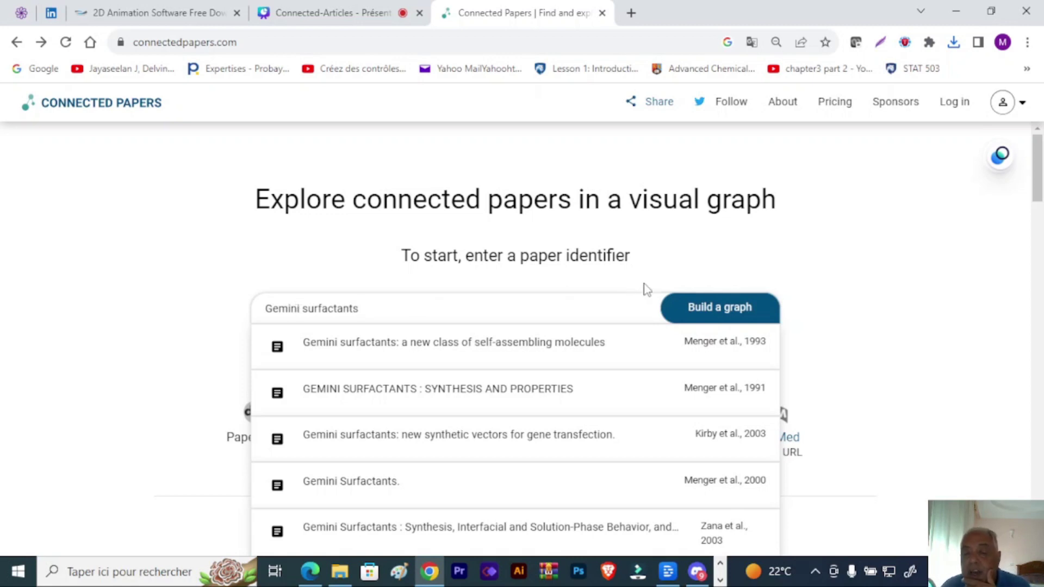
{"action": "left_click", "coordinate": [697, 312]}
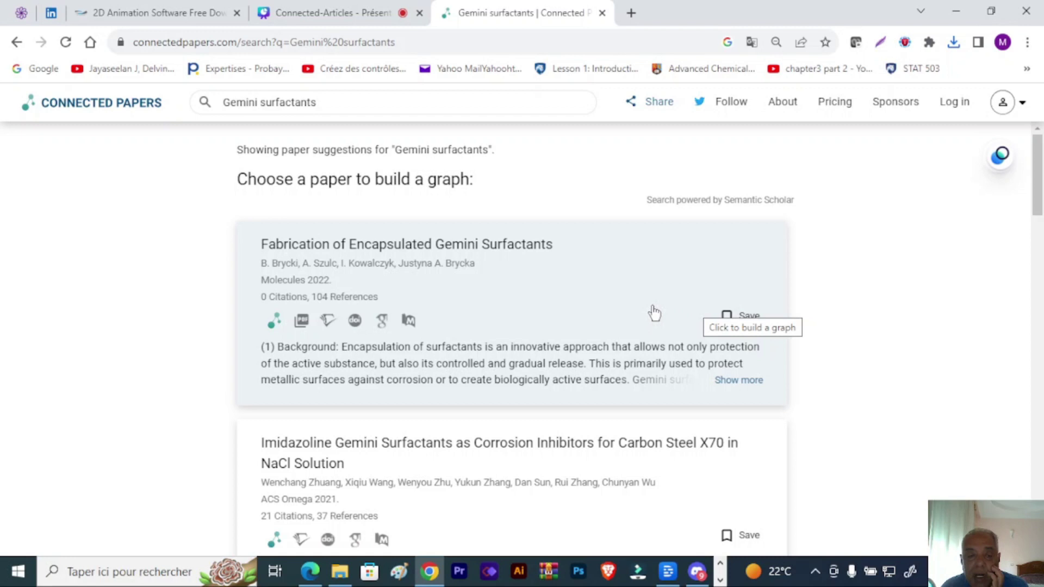
{"action": "left_click", "coordinate": [456, 252]}
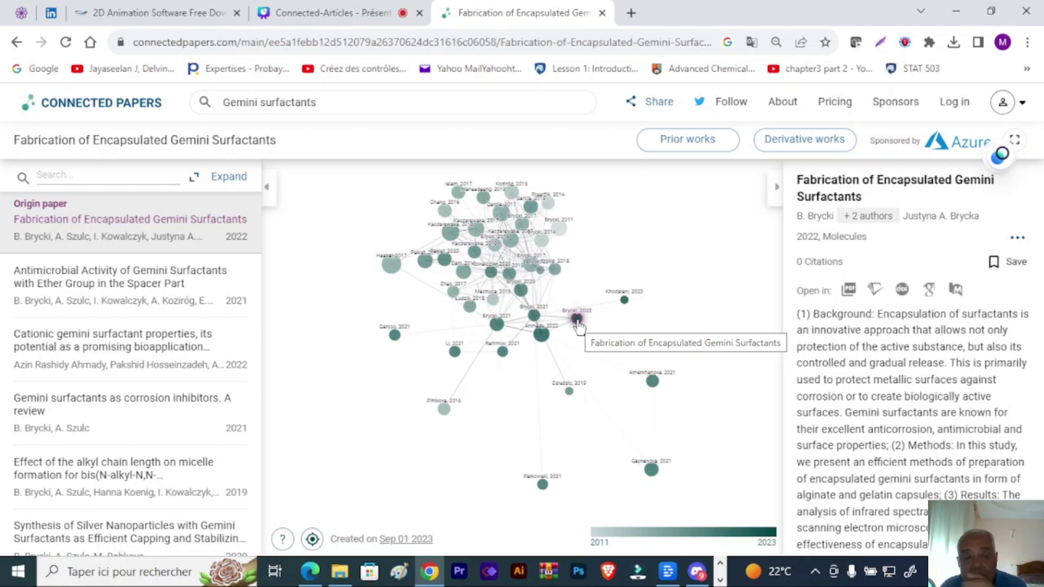
Step: Locate the graph nodes of the listed cationic gemini surfactant review, the alkyl chain length paper and the origin paper
{"action": "left_click", "coordinate": [147, 340]}
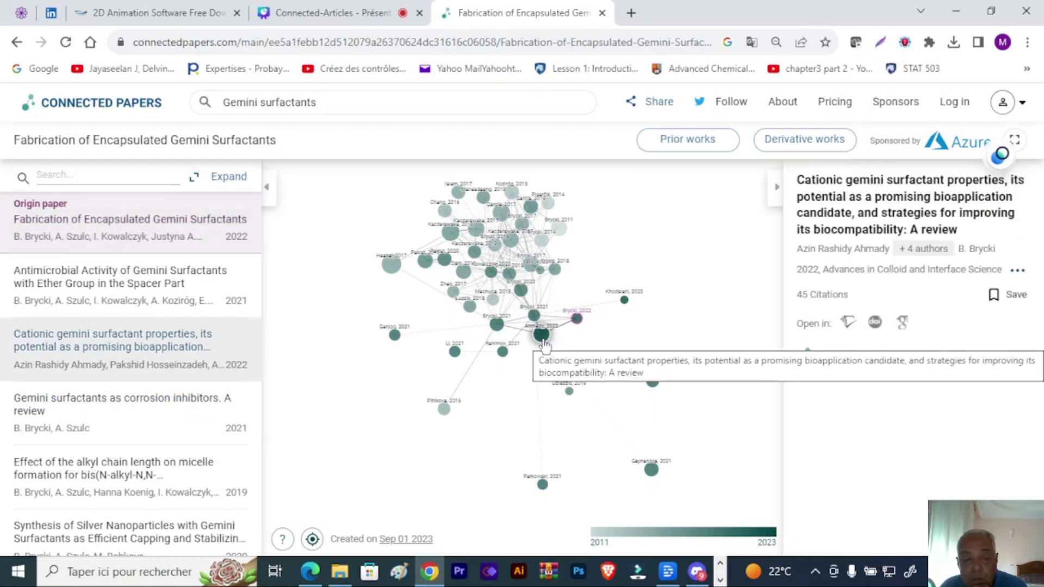
{"action": "left_click", "coordinate": [200, 477]}
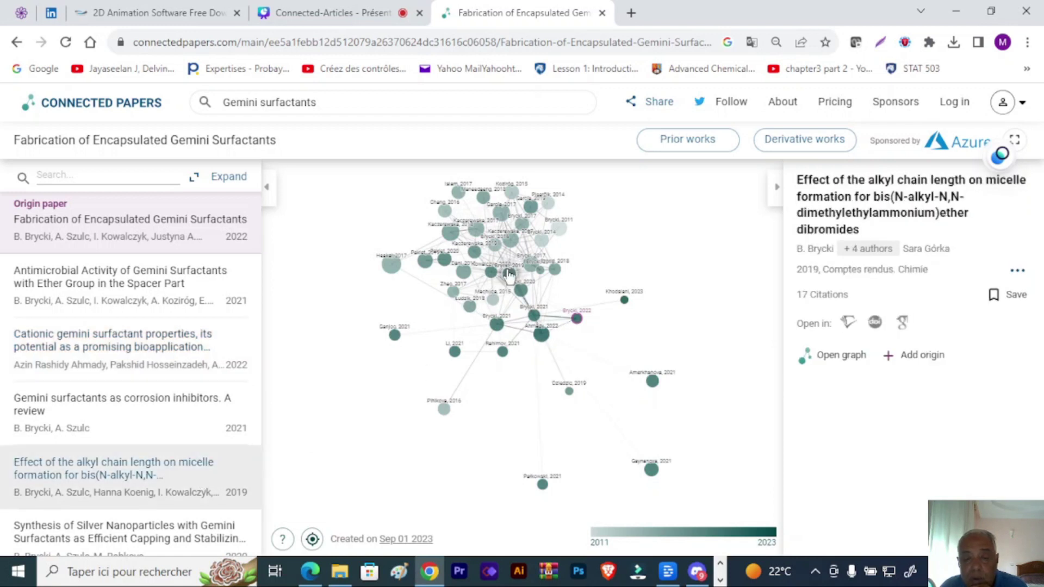
{"action": "left_click", "coordinate": [205, 237]}
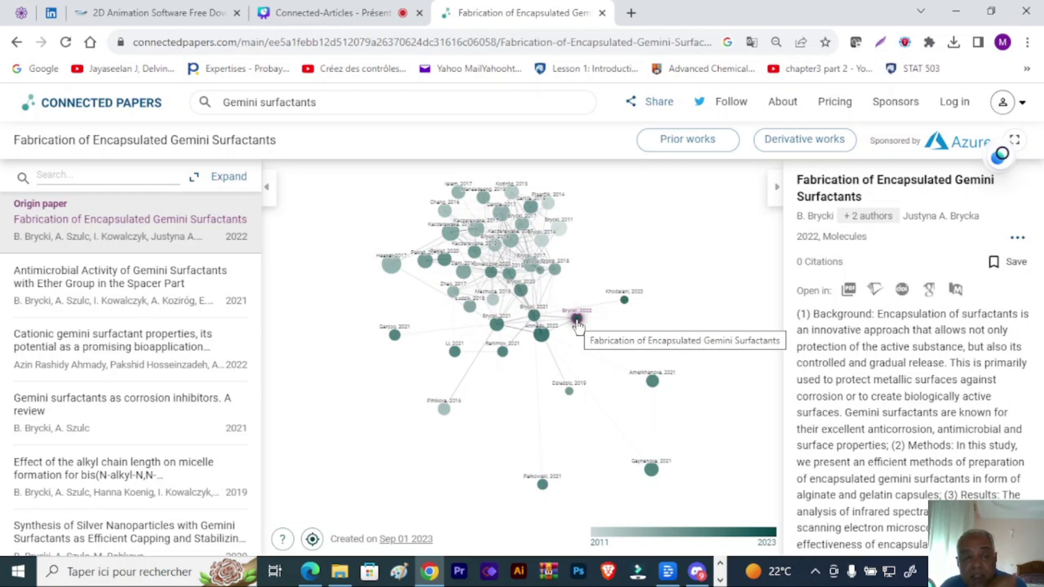
Step: Examine the graph nodes around the origin paper, comparing their connections, sizes and shades
{"action": "left_click", "coordinate": [534, 315]}
{"action": "left_click", "coordinate": [541, 336]}
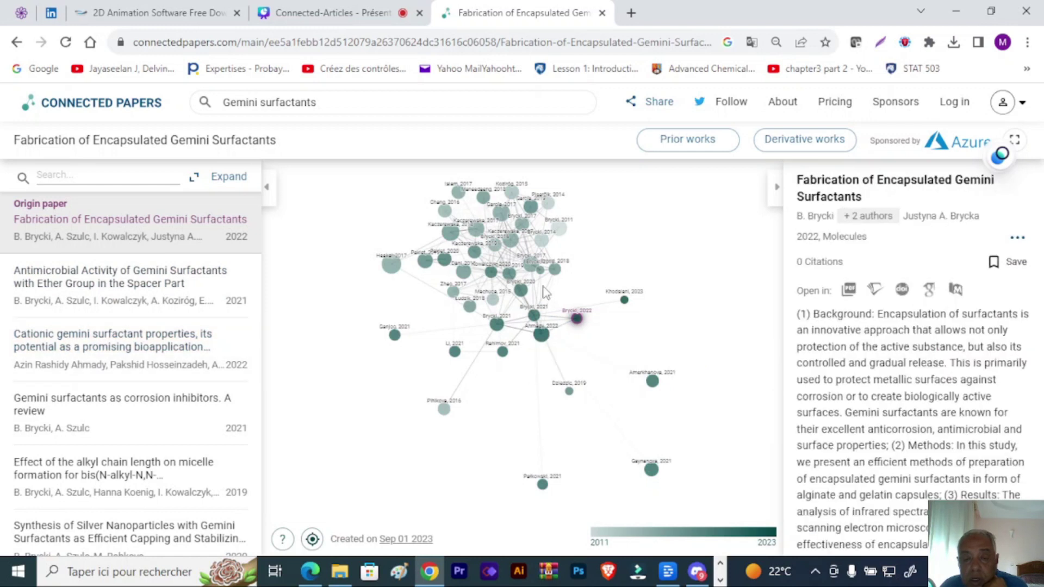
{"action": "left_click", "coordinate": [555, 270]}
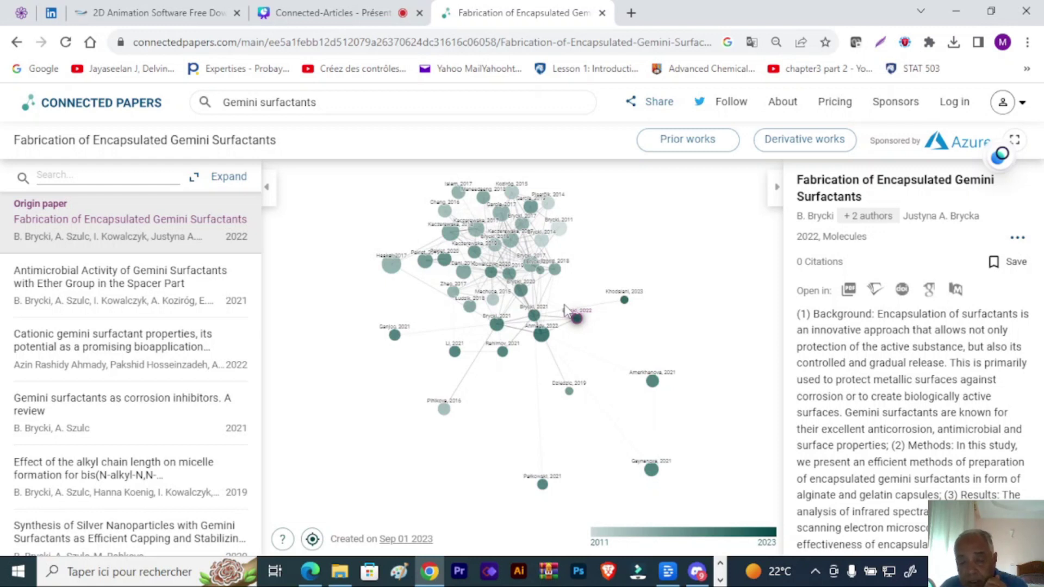
{"action": "mouse_move", "coordinate": [544, 334]}
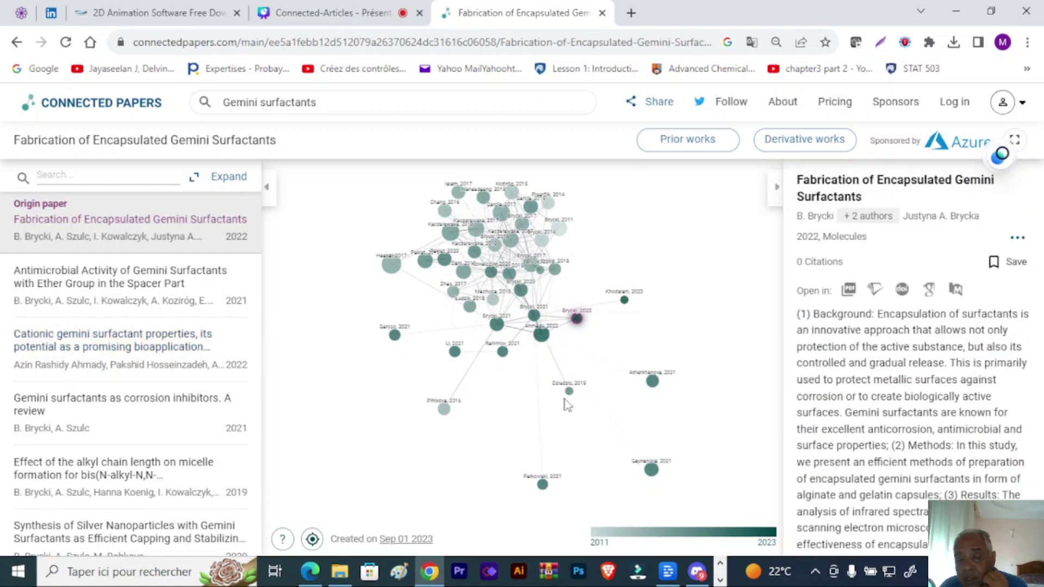
{"action": "mouse_move", "coordinate": [570, 398]}
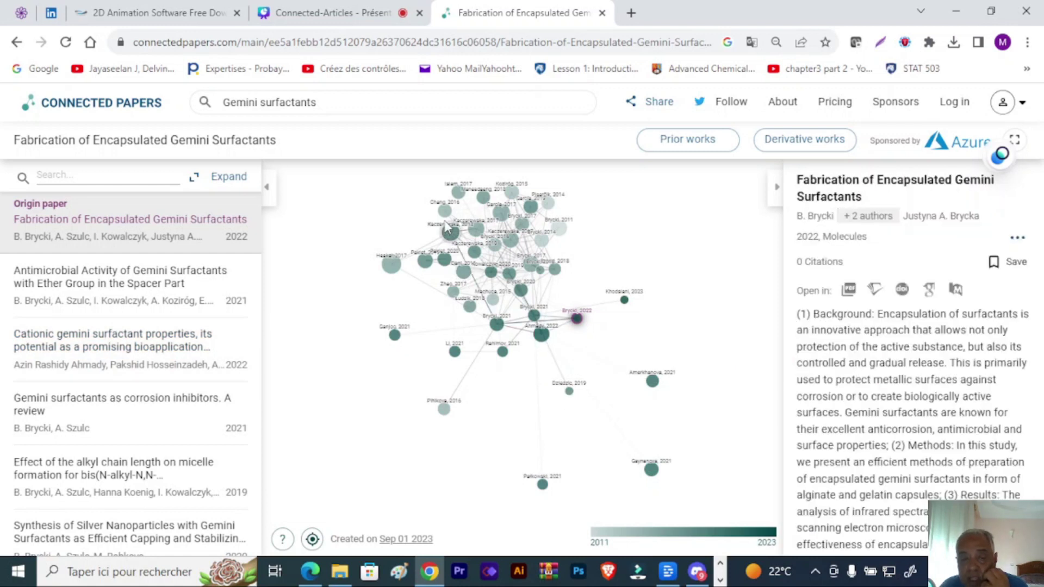
{"action": "mouse_move", "coordinate": [448, 234]}
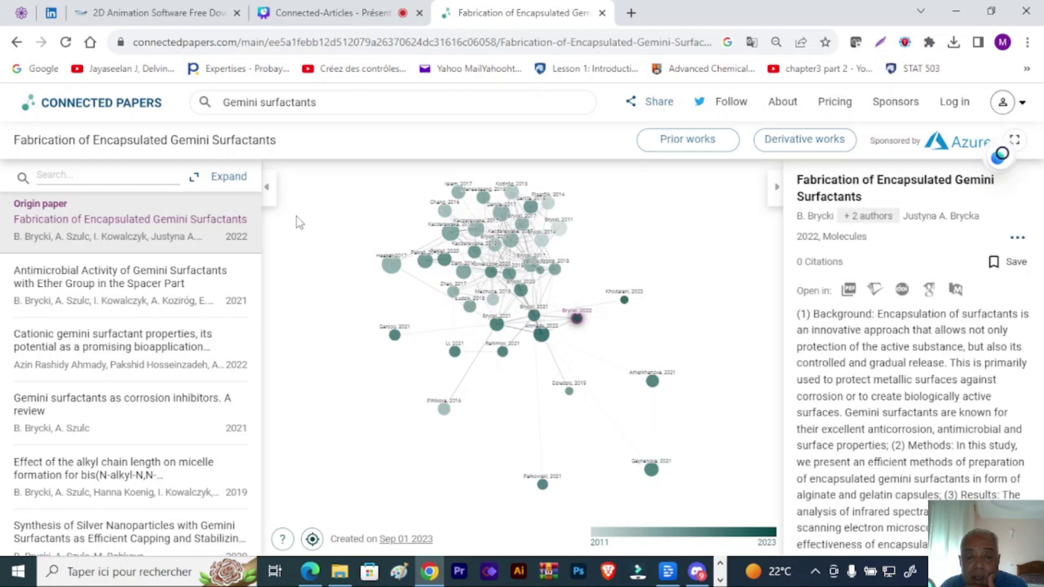
Step: Expand the paper list into a full table and compare the papers' citations, references and similarity to the origin paper
{"action": "left_click", "coordinate": [220, 183]}
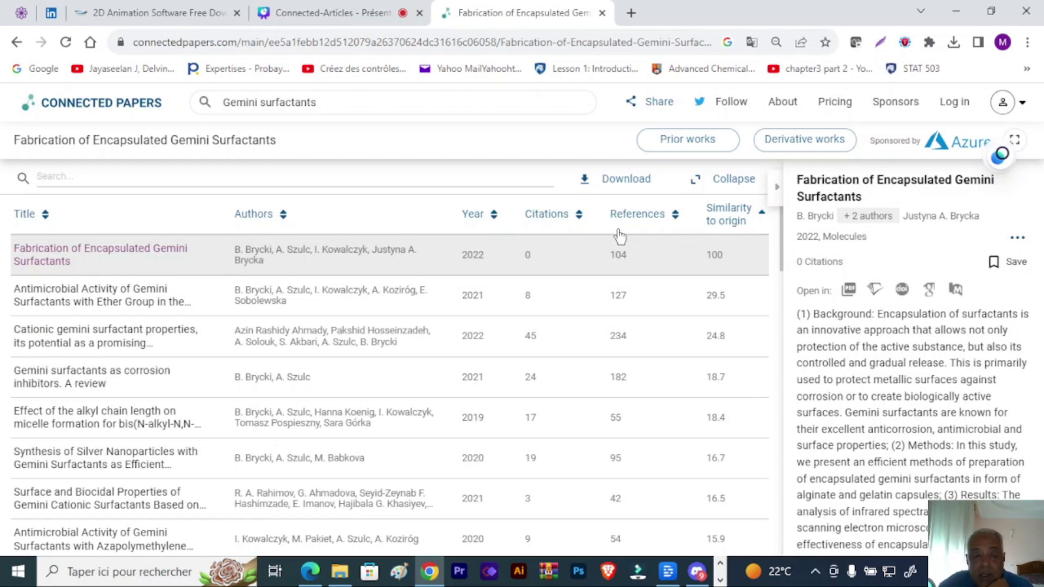
{"action": "left_click", "coordinate": [118, 289]}
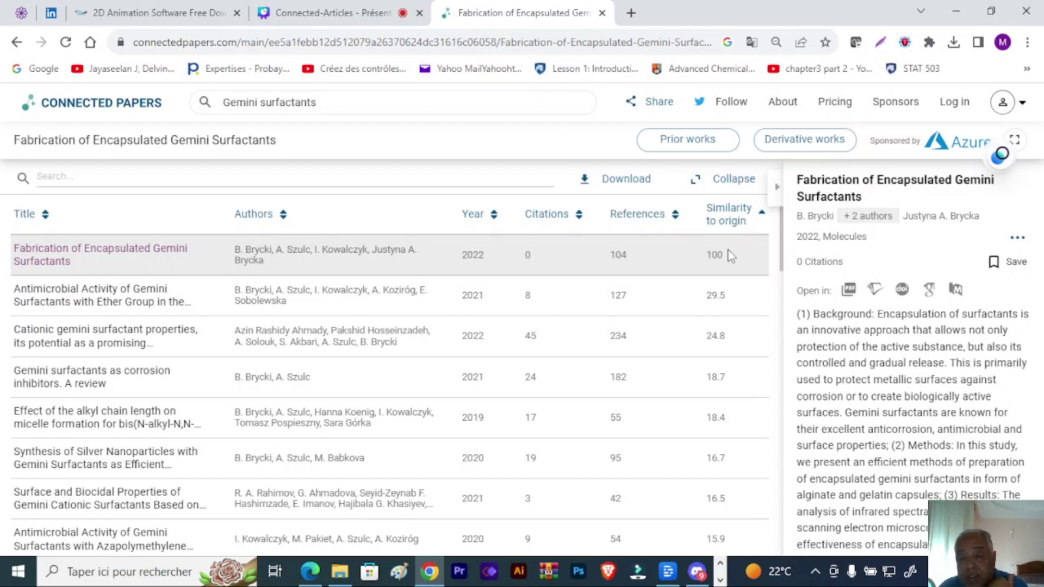
{"action": "left_click", "coordinate": [729, 296]}
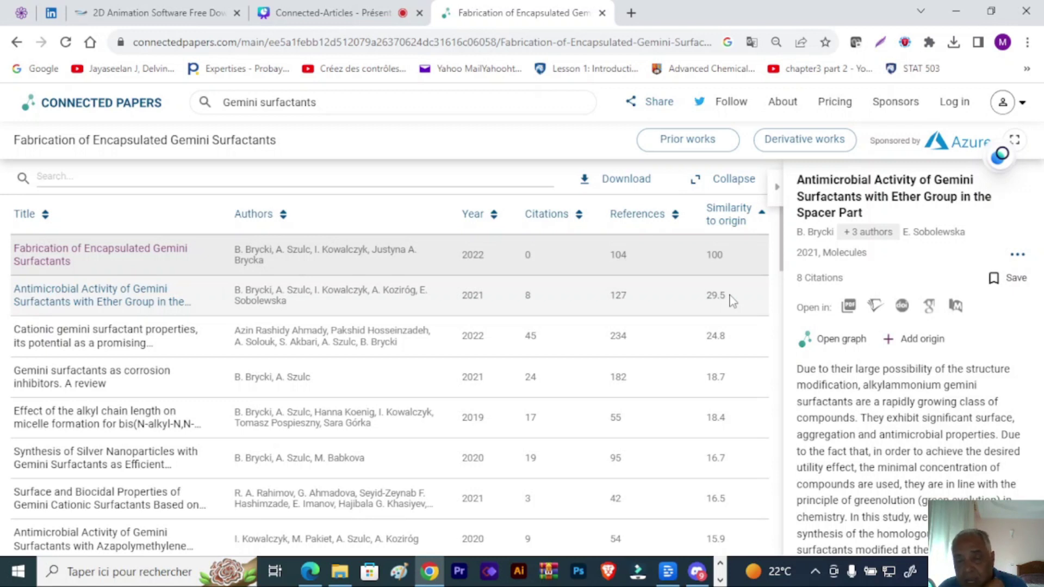
{"action": "left_click", "coordinate": [735, 338]}
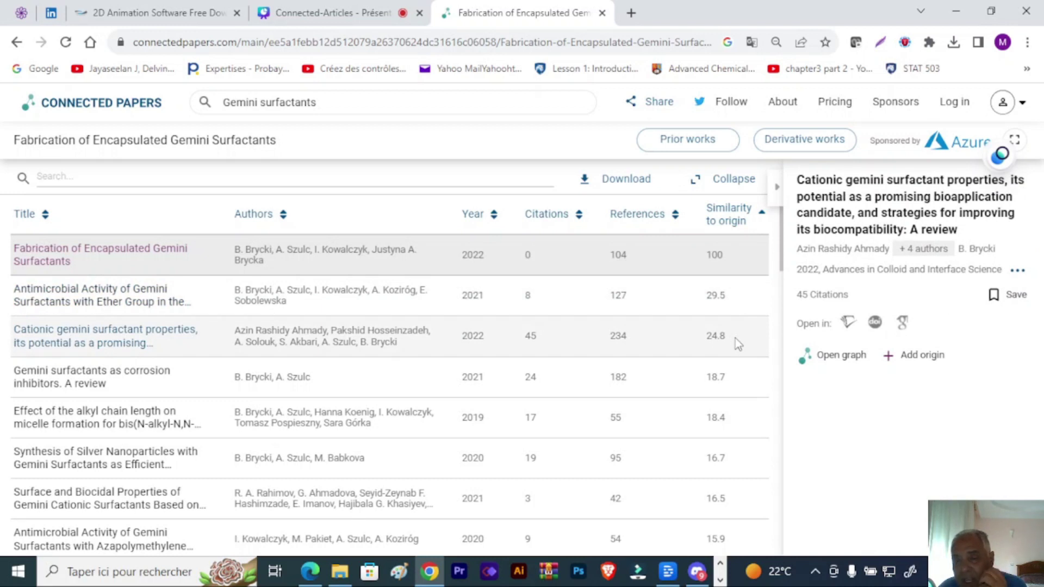
{"action": "left_click", "coordinate": [719, 301]}
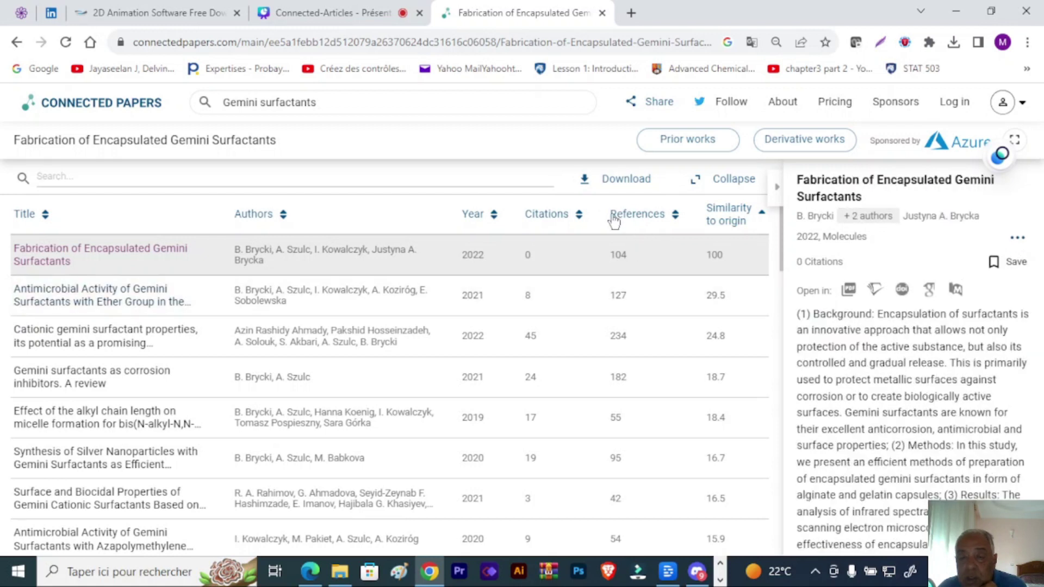
Step: Download the table's paper list as a .bib file, and collapse the table to inspect the nodes near the origin paper
{"action": "left_click", "coordinate": [586, 186]}
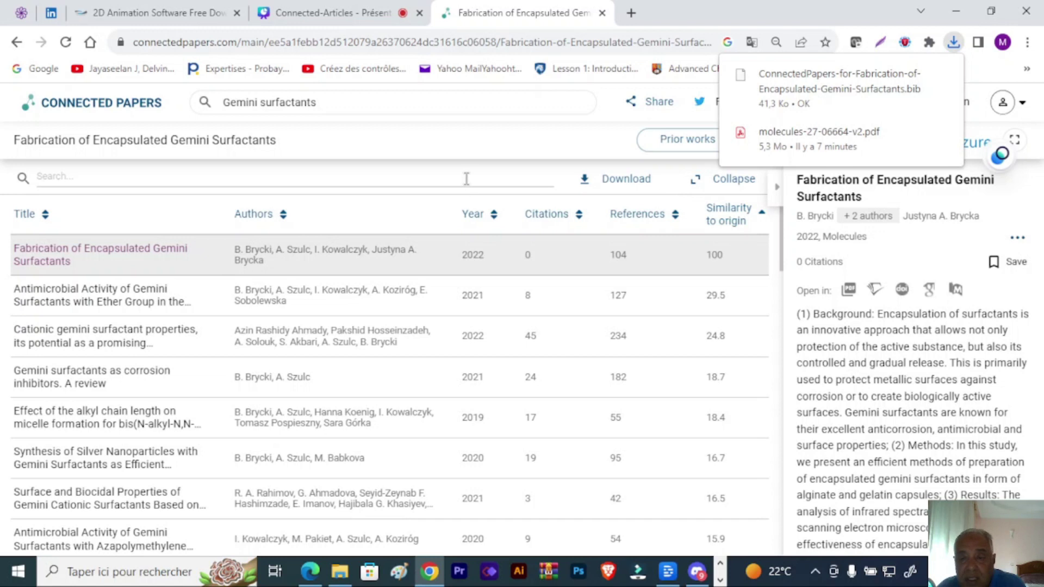
{"action": "left_click", "coordinate": [700, 181]}
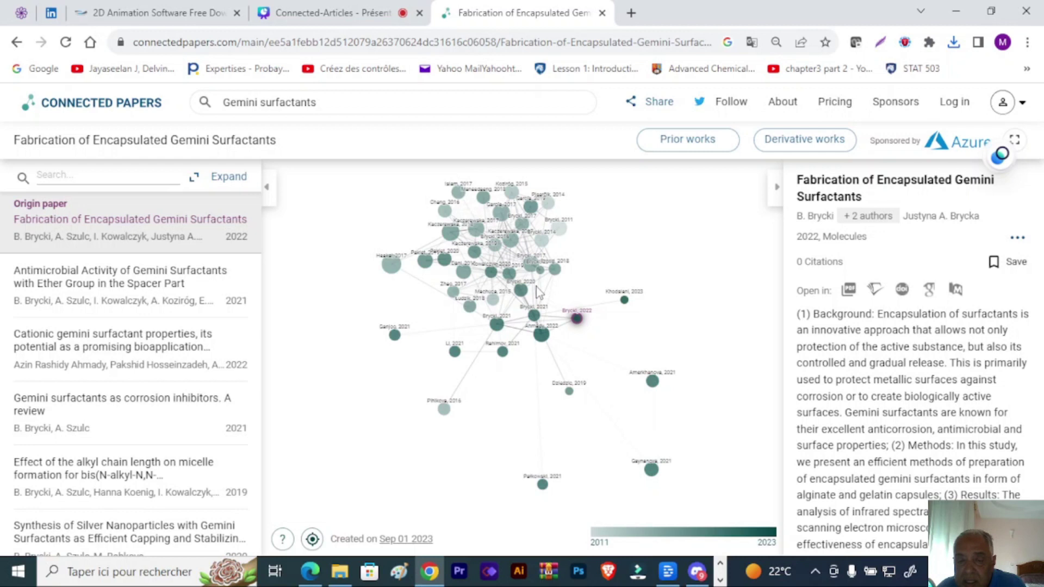
{"action": "mouse_move", "coordinate": [547, 342]}
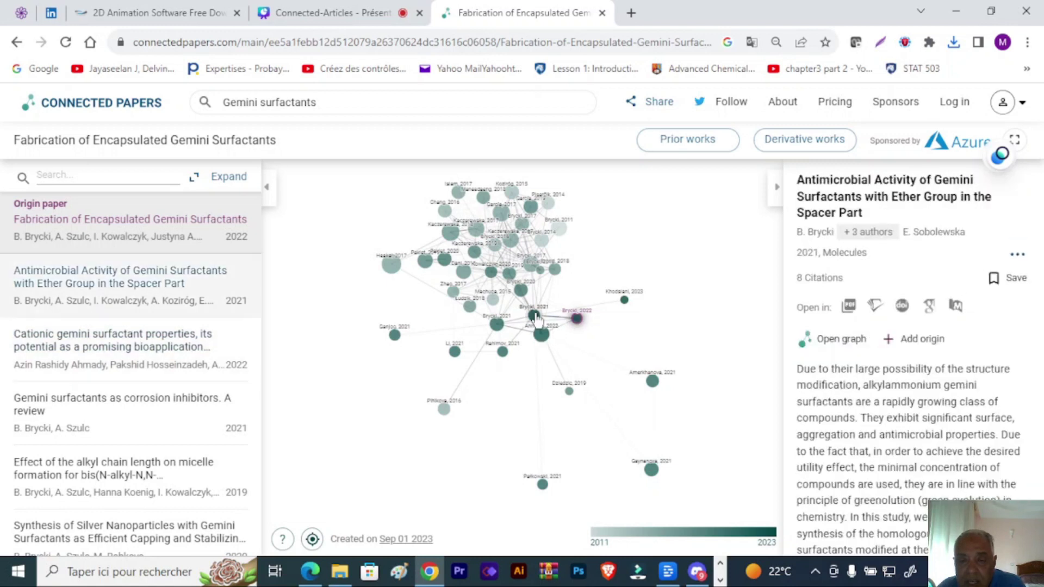
{"action": "mouse_move", "coordinate": [496, 332]}
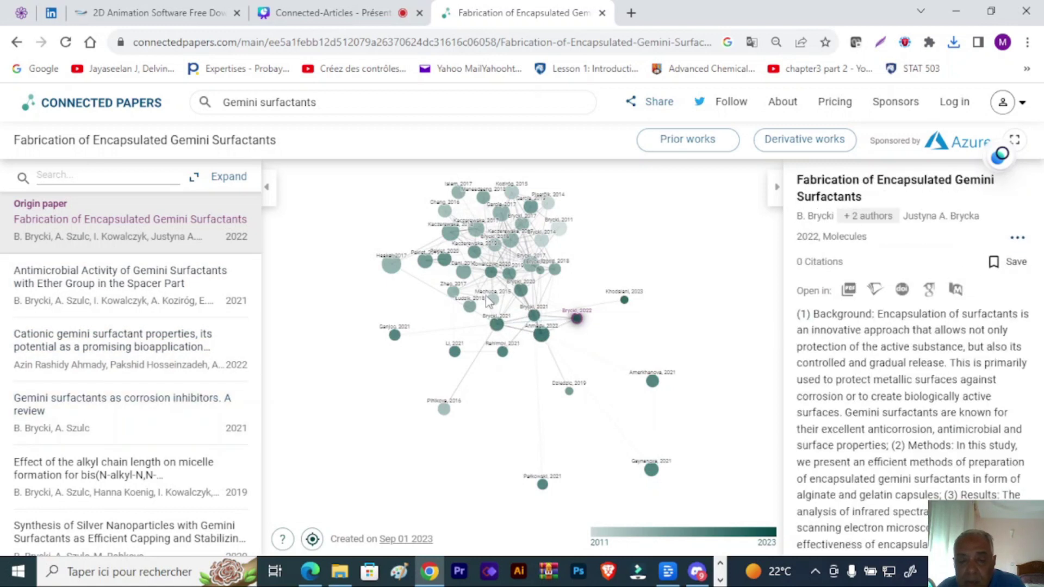
{"action": "mouse_move", "coordinate": [519, 296]}
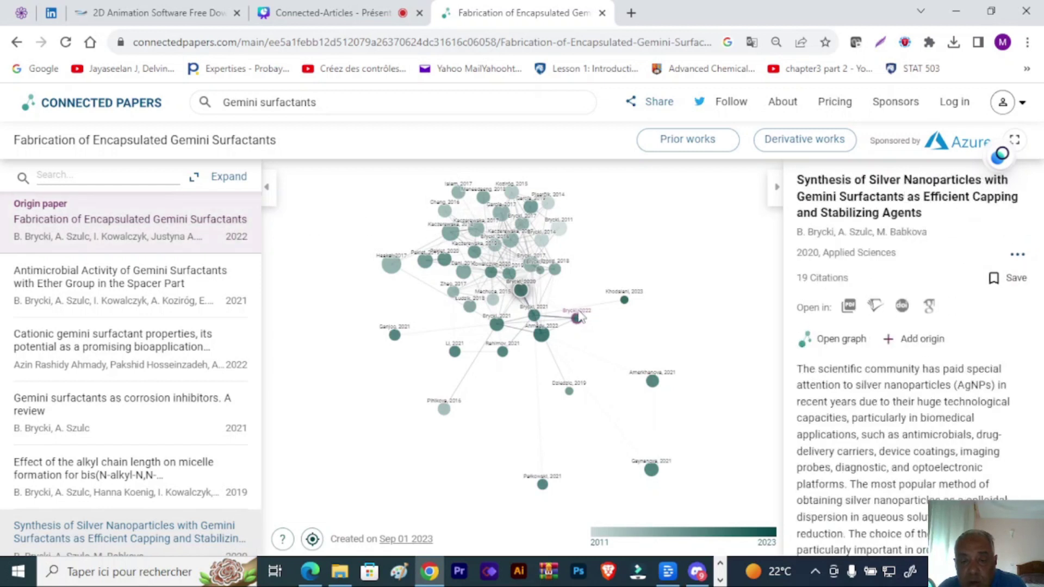
Step: Review the graph's prior works and derivative works, checking the details of several listed papers
{"action": "left_click", "coordinate": [674, 142]}
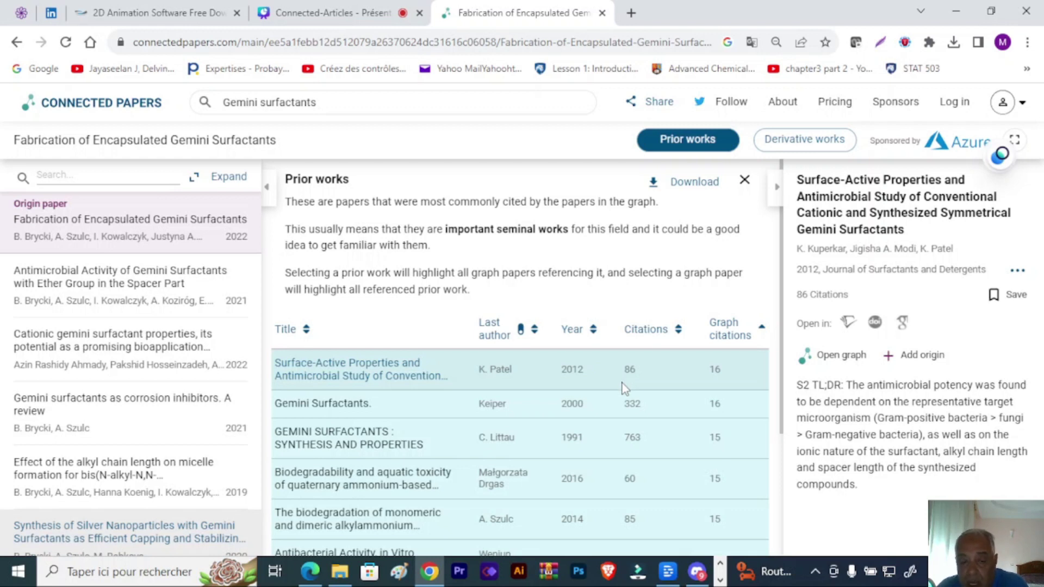
{"action": "left_click", "coordinate": [625, 404]}
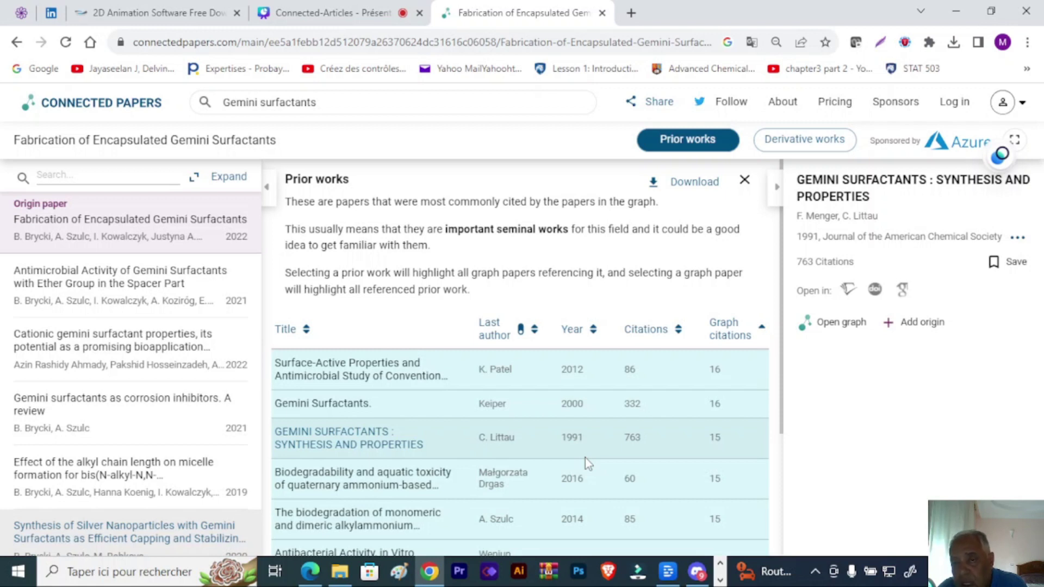
{"action": "left_click", "coordinate": [786, 142]}
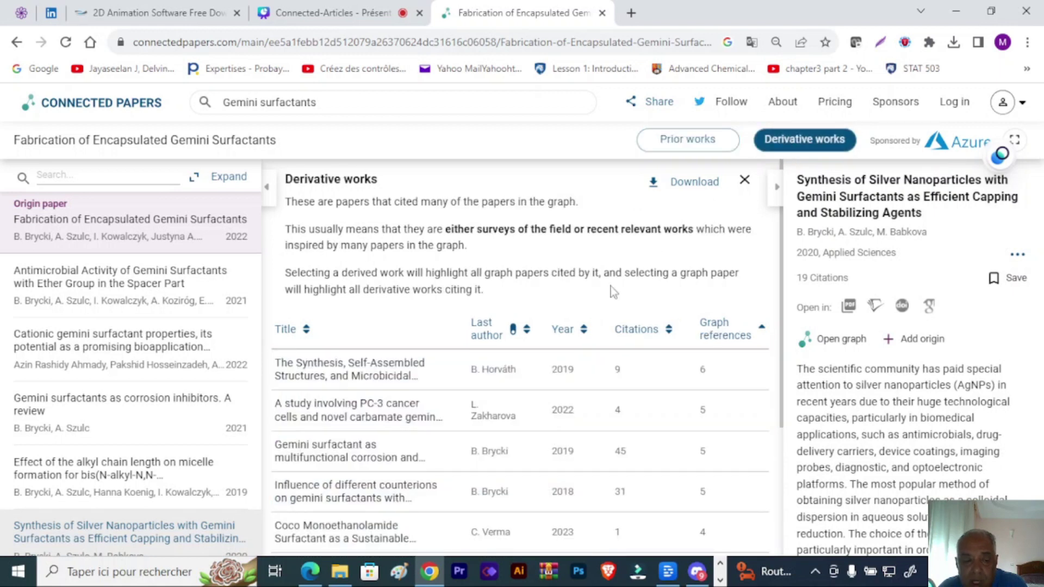
{"action": "left_click", "coordinate": [542, 373]}
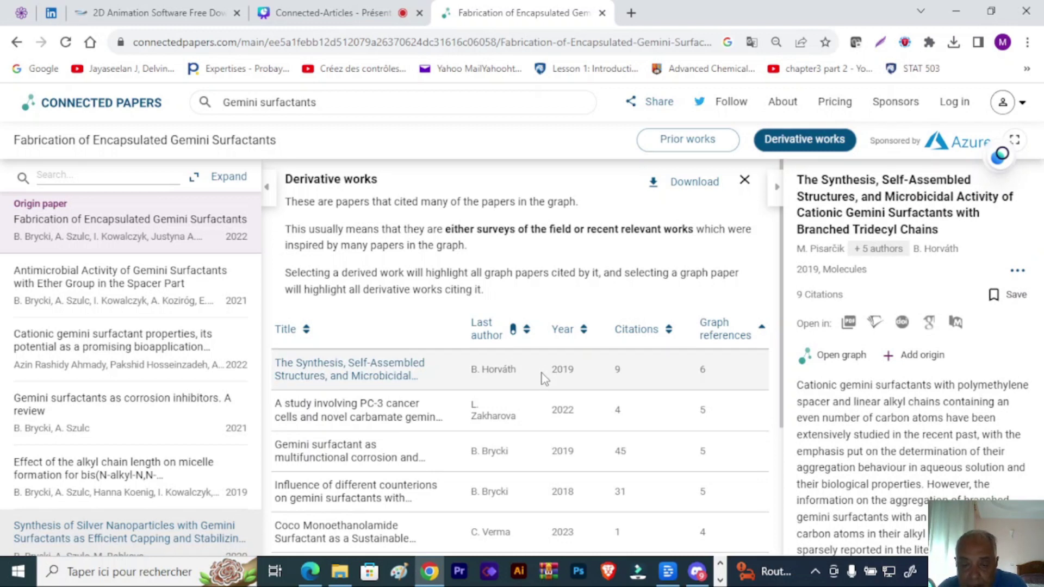
{"action": "left_click", "coordinate": [564, 405]}
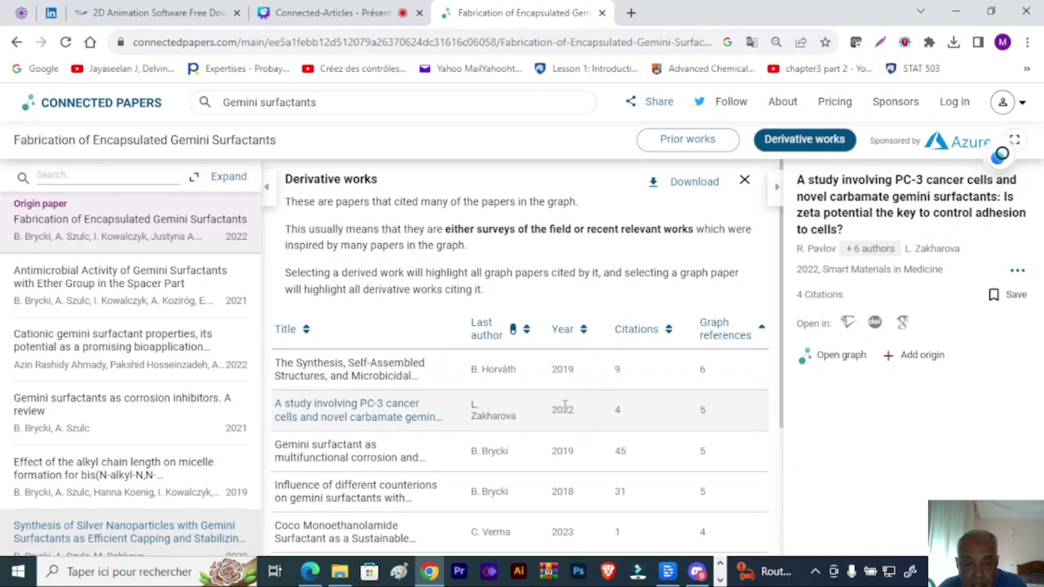